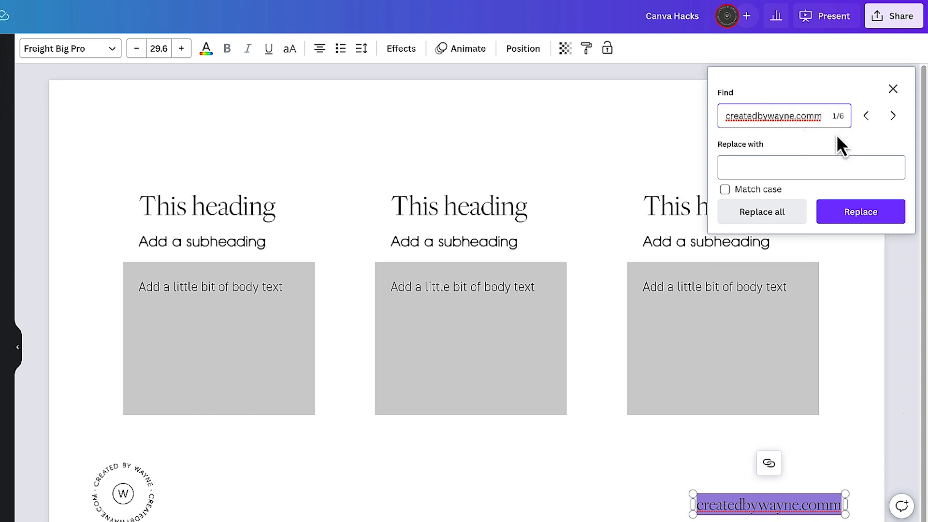
- Replace every occurrence of createdbywayne.comm with createdbywayne.com throughout the design
left_click(757, 170)
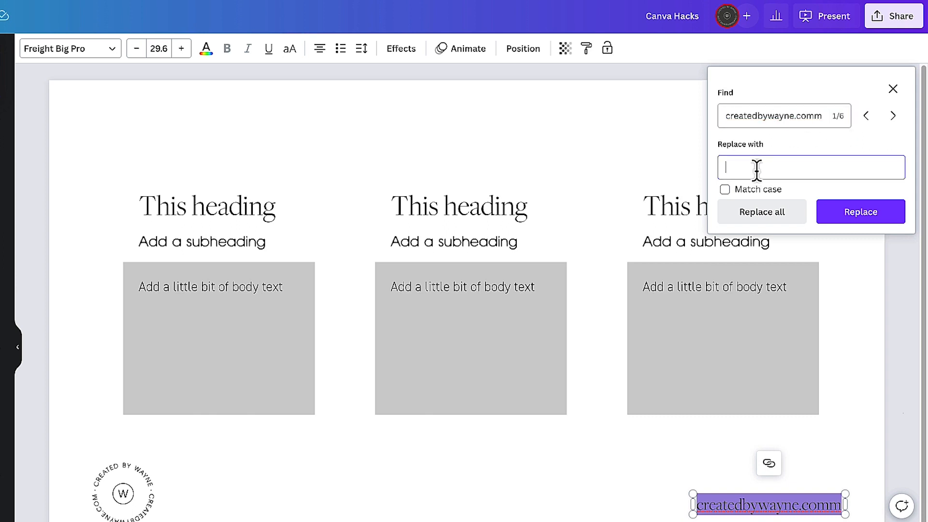
type("createdbywayne.comm")
key("BackSpace")
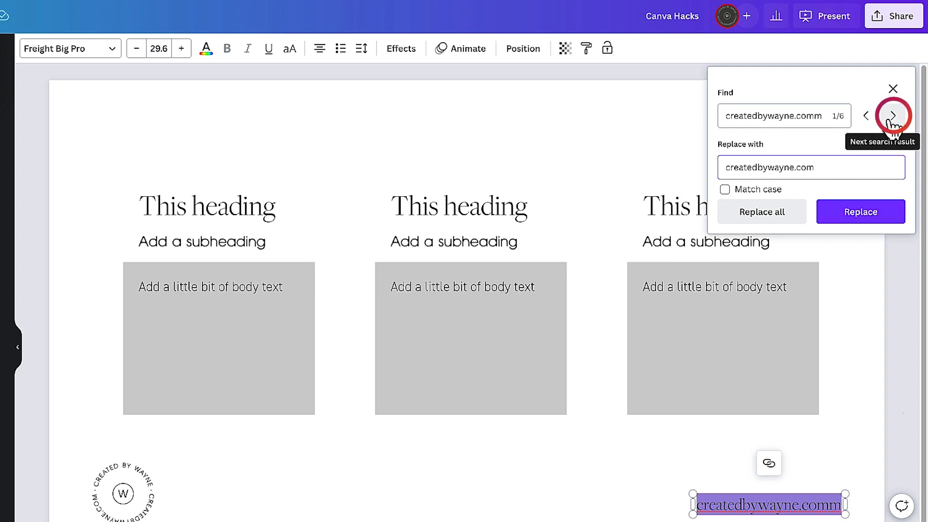
left_click(771, 216)
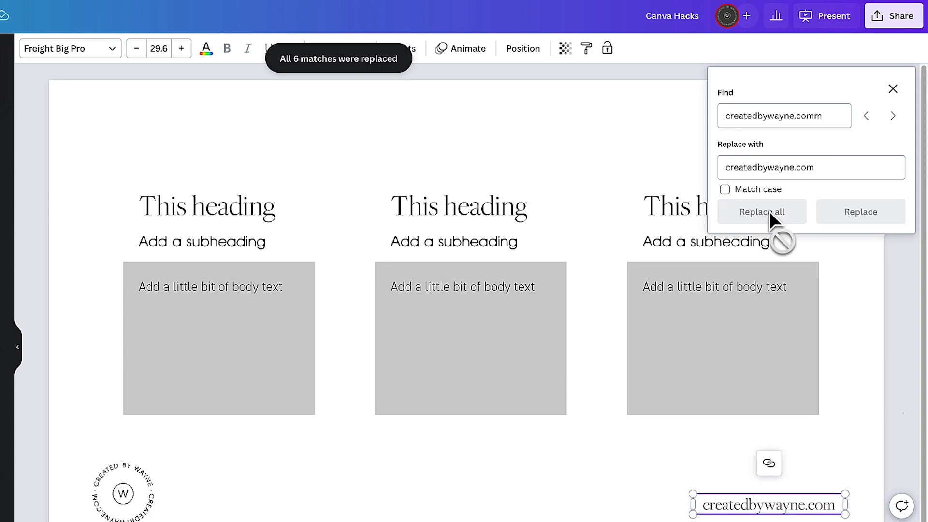
- Page through the presentation's slides to check the corrected web address on each page
left_click(547, 136)
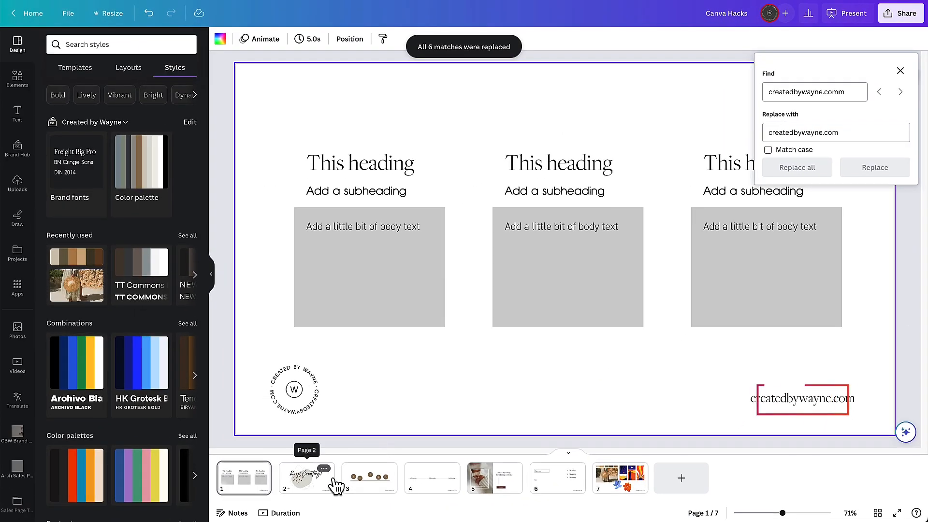
left_click(333, 484)
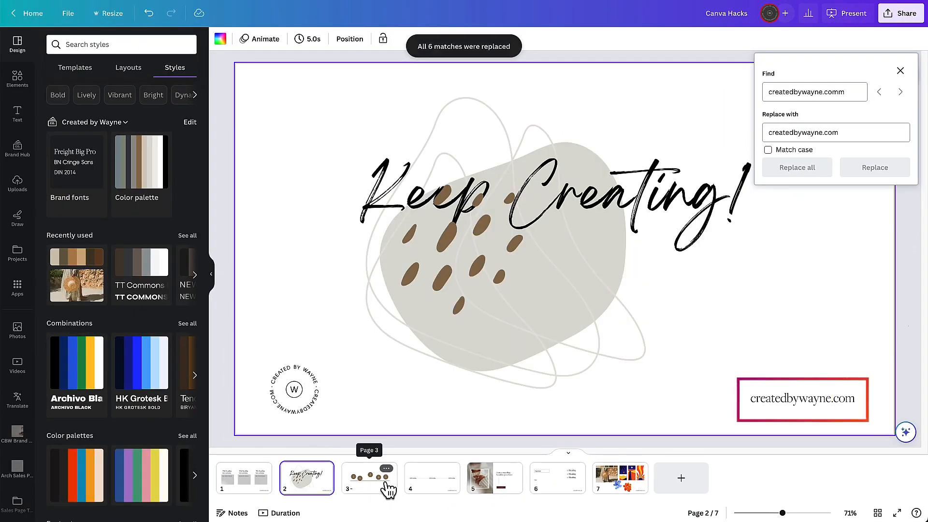
left_click(385, 479)
left_click(438, 485)
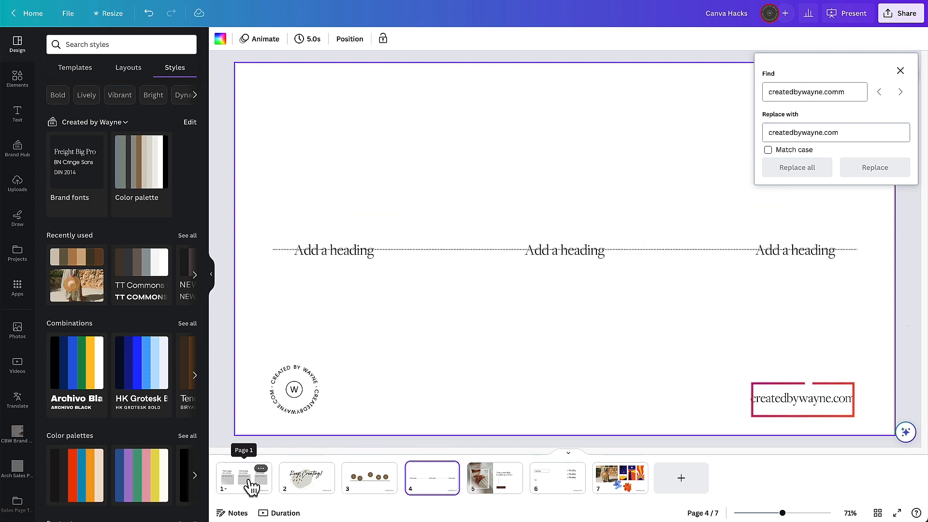
left_click(249, 483)
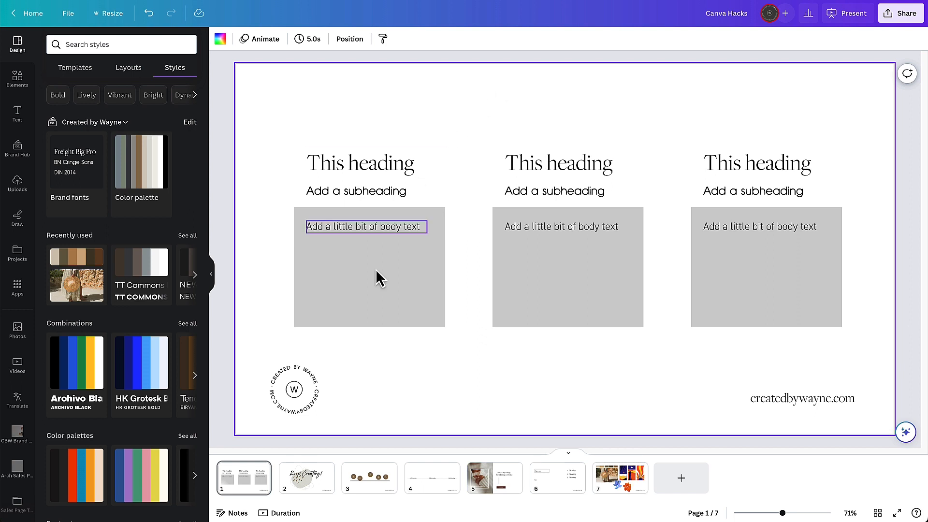
- Recolour all gray body-text boxes at once to the brand palette colour #ddd8cb
left_click(315, 324)
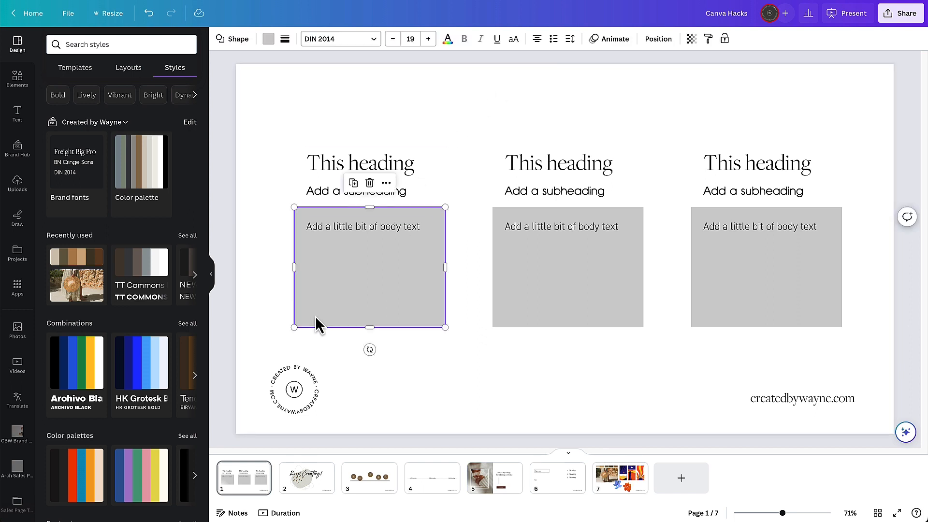
left_click(268, 43)
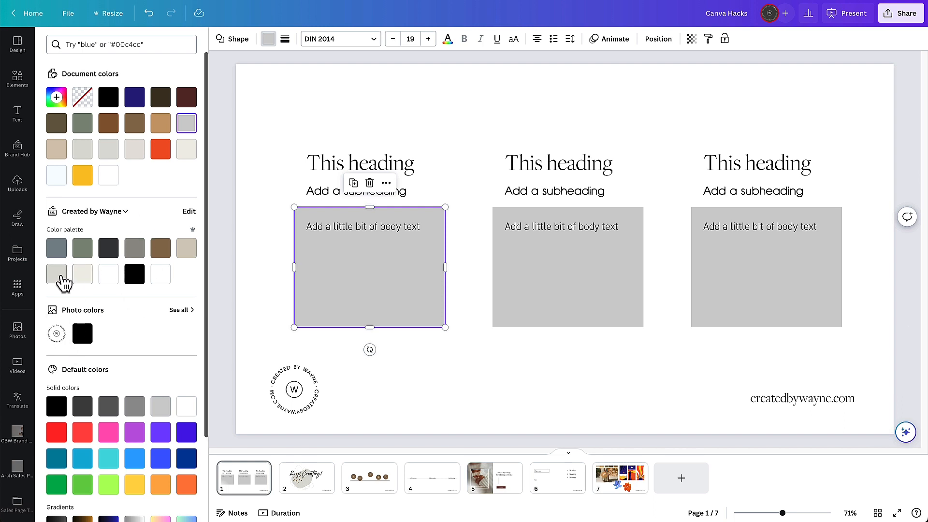
left_click(188, 256)
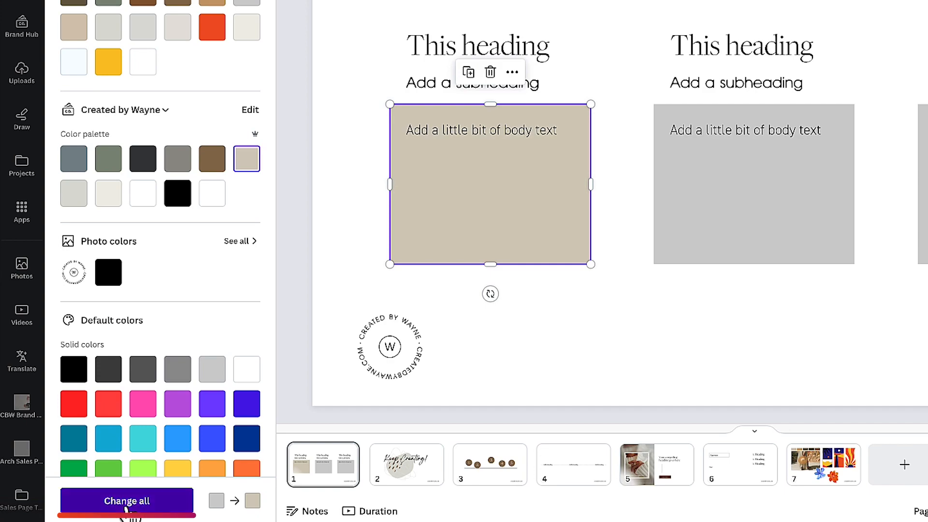
left_click(126, 506)
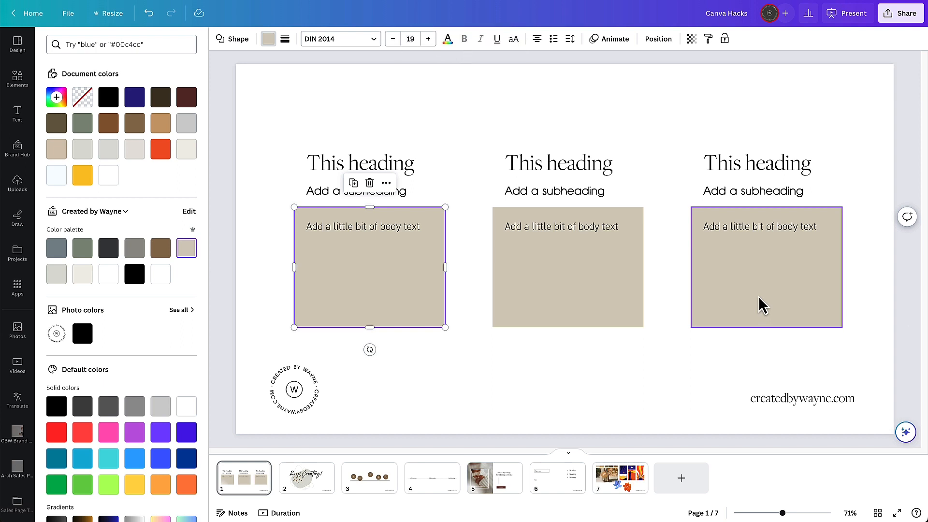
left_click(378, 103)
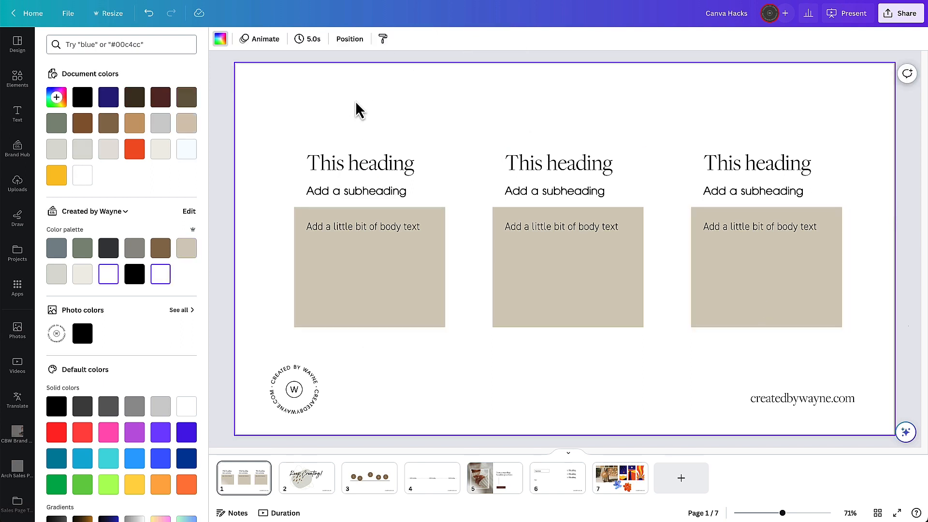
- Change every white page background to brown at once, then undo the change
left_click(220, 39)
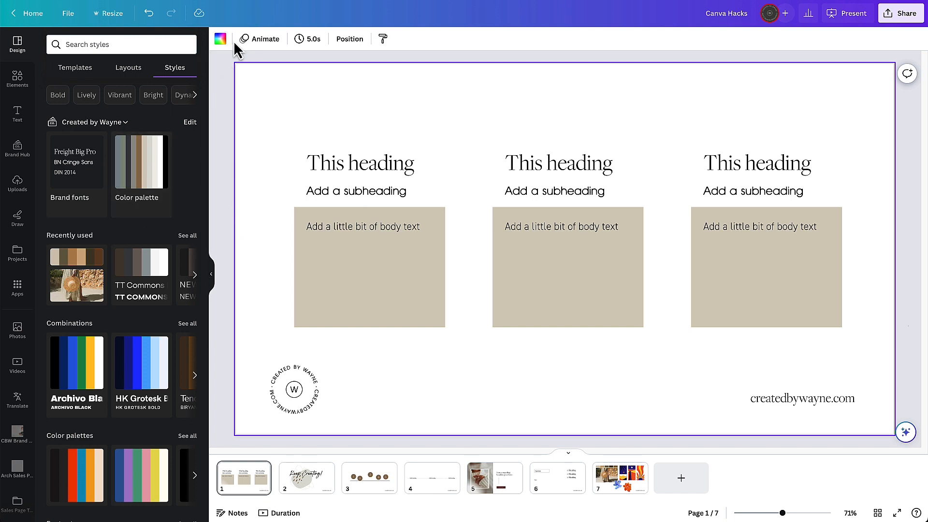
left_click(220, 42)
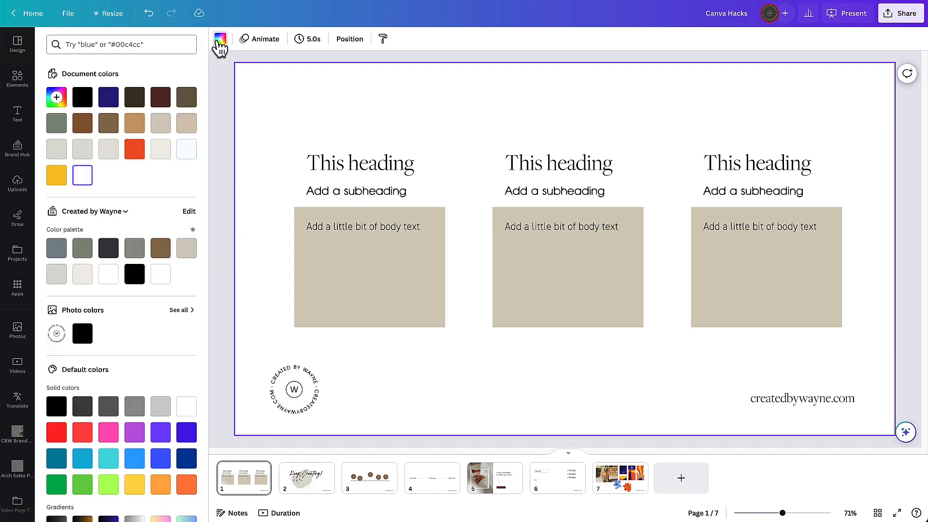
left_click(108, 124)
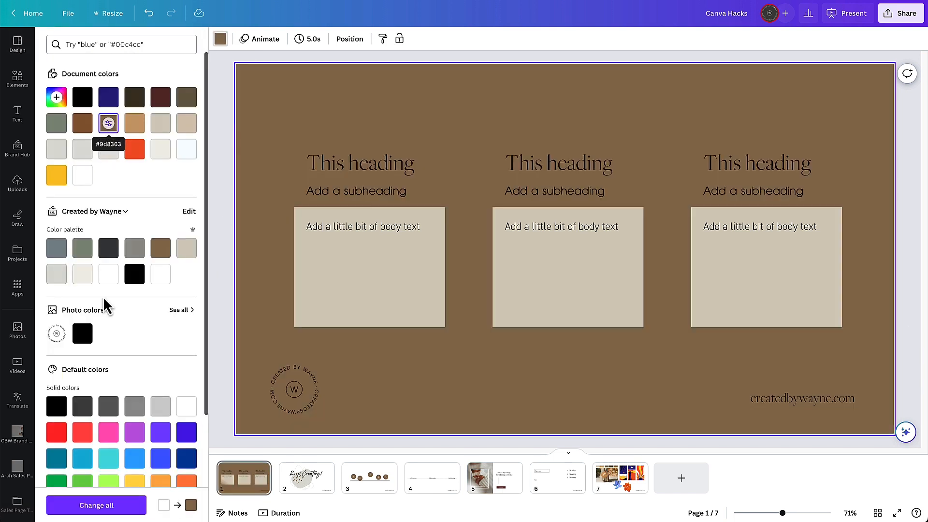
left_click(101, 508)
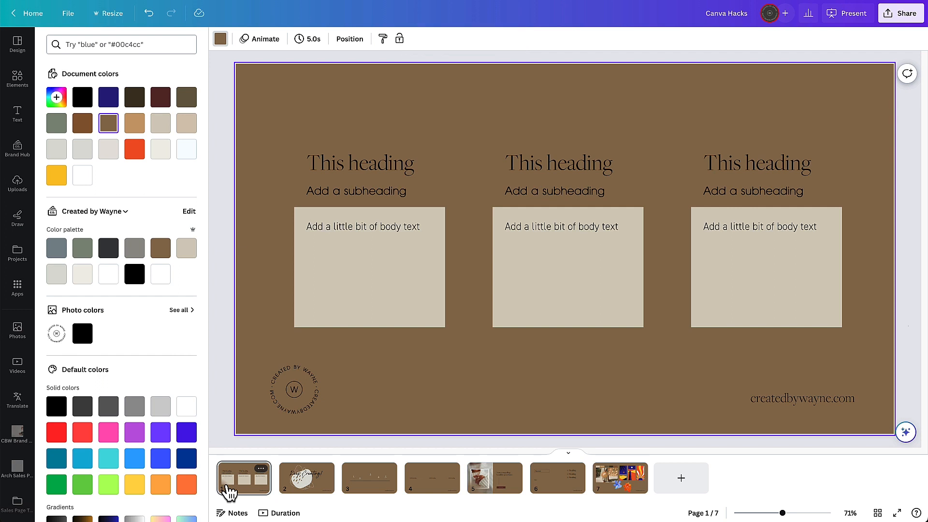
key("ctrl+z")
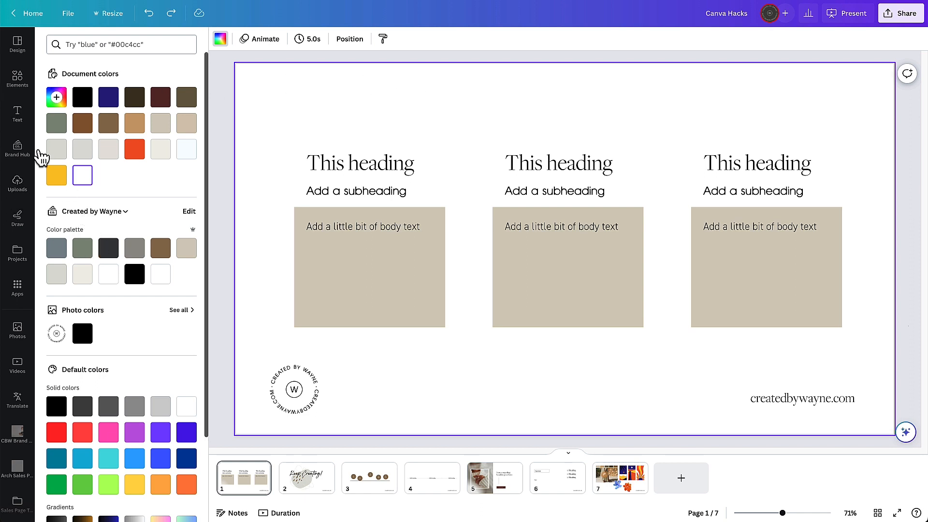
- Change the font of all subheadings throughout the design to DIN 2014 Light
left_click(17, 114)
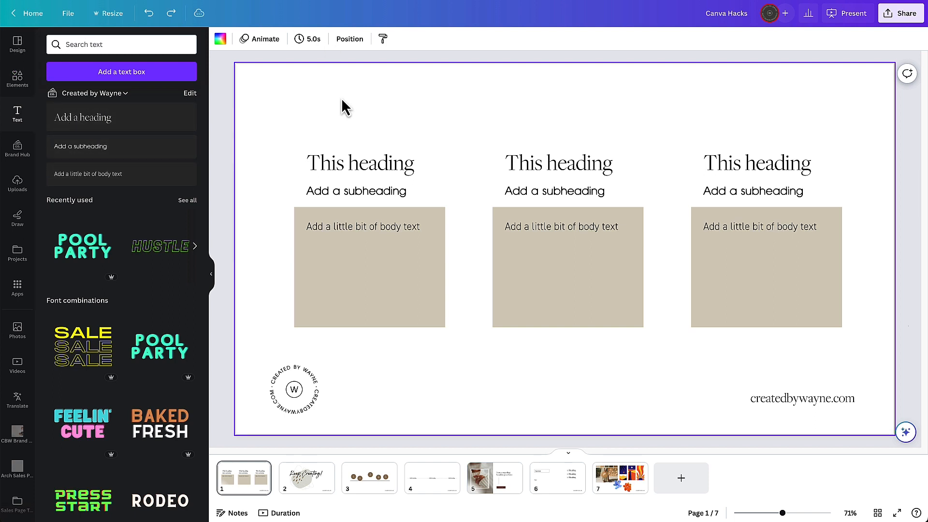
left_click(403, 201)
left_click(557, 201)
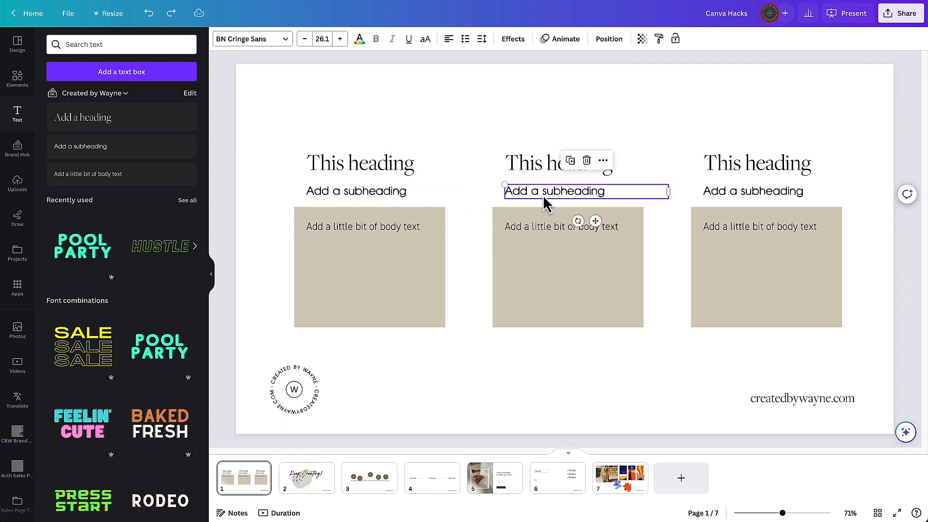
left_click(387, 194)
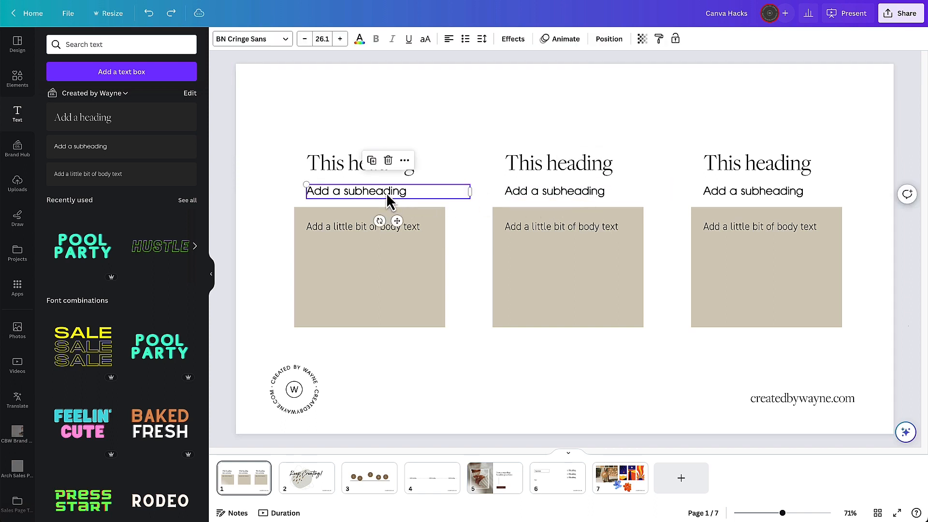
left_click(279, 42)
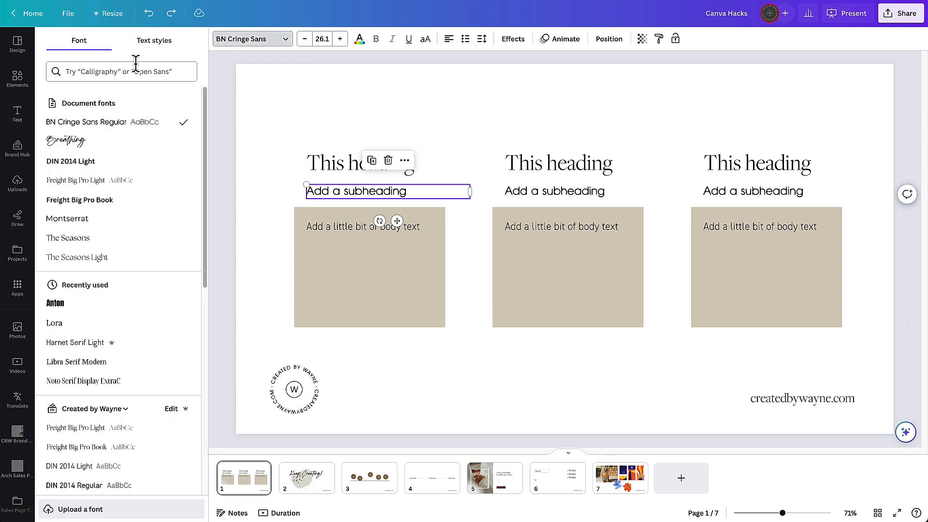
left_click(78, 165)
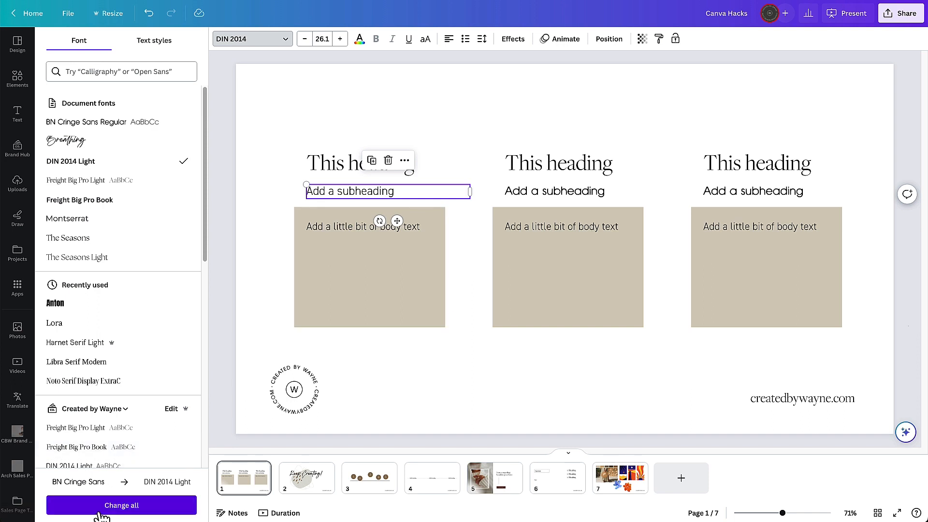
left_click(143, 508)
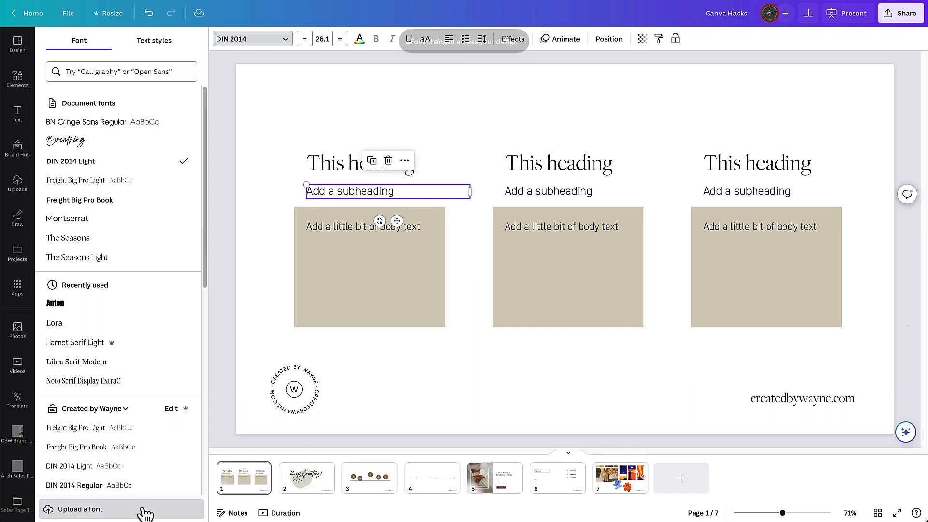
left_click(311, 106)
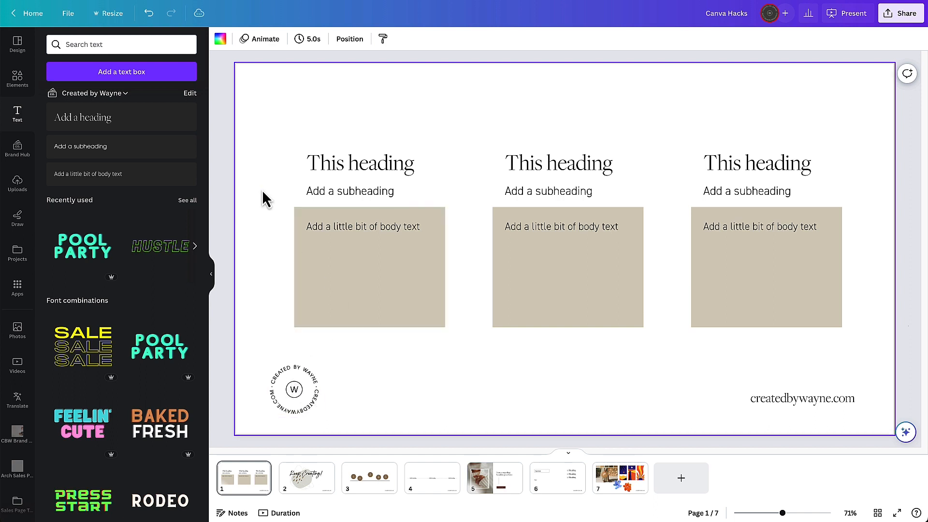
- From the brand kit, start replacing logo cbw-logo-round-3.png across designs and select the Canva Hacks design
left_click(27, 13)
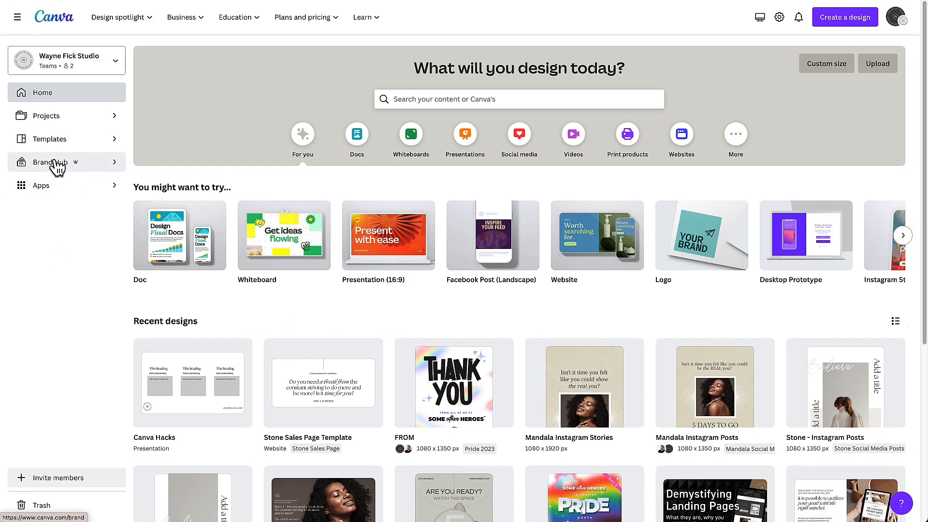
left_click(53, 170)
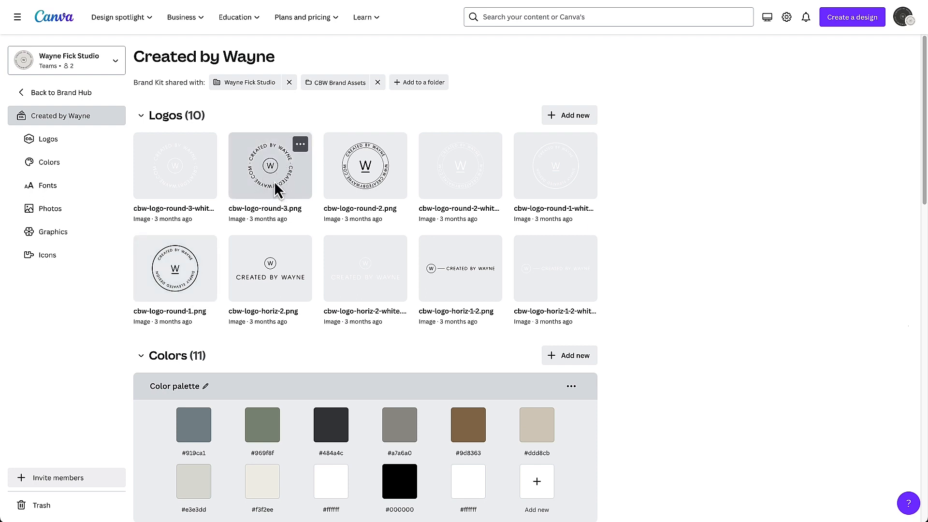
left_click(300, 145)
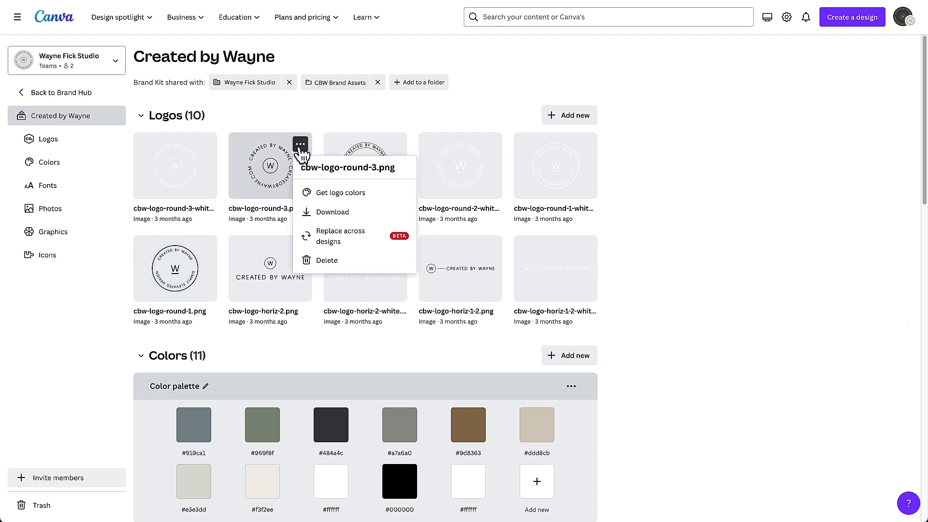
left_click(353, 241)
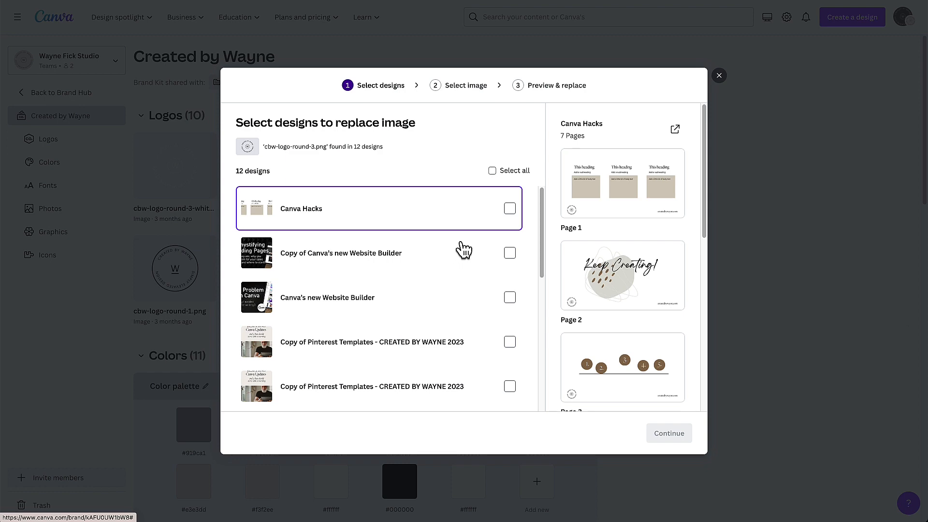
scroll(408, 286, "down", 2)
scroll(409, 285, "down", 5)
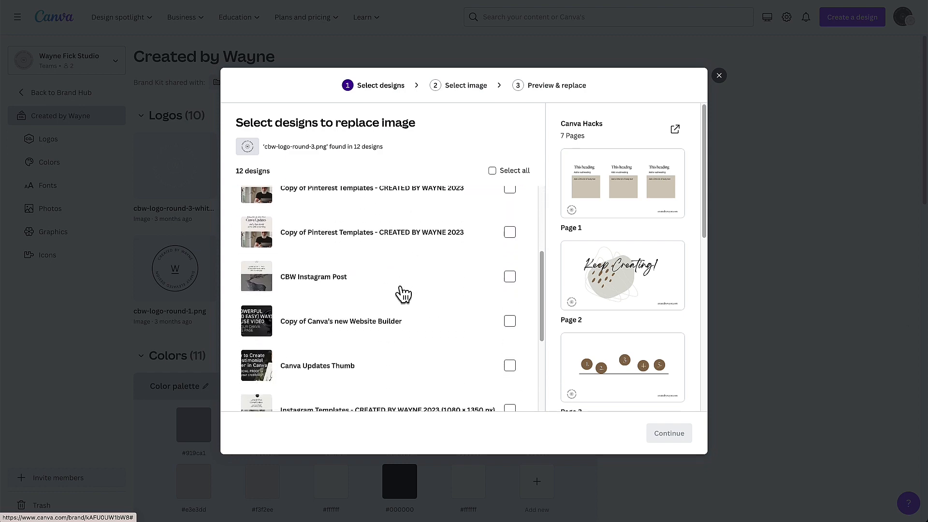
scroll(414, 375, "up", 7)
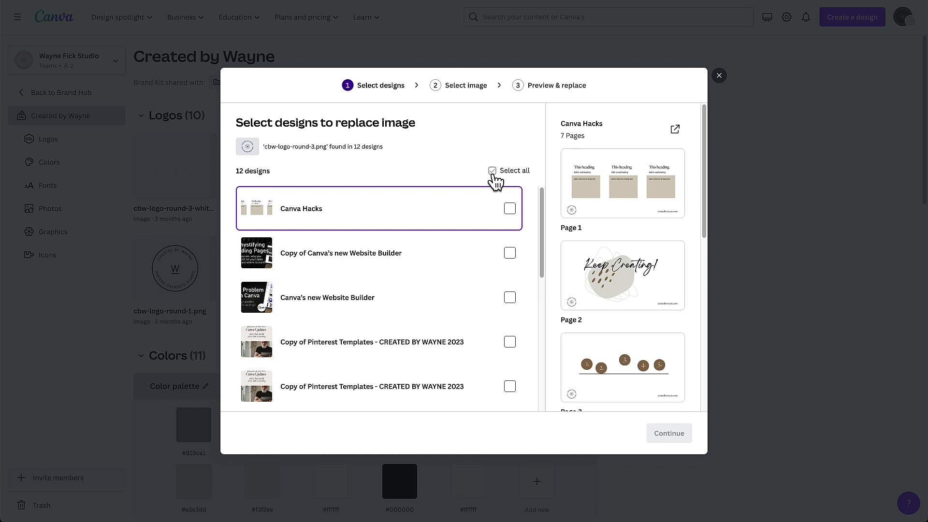
left_click(510, 209)
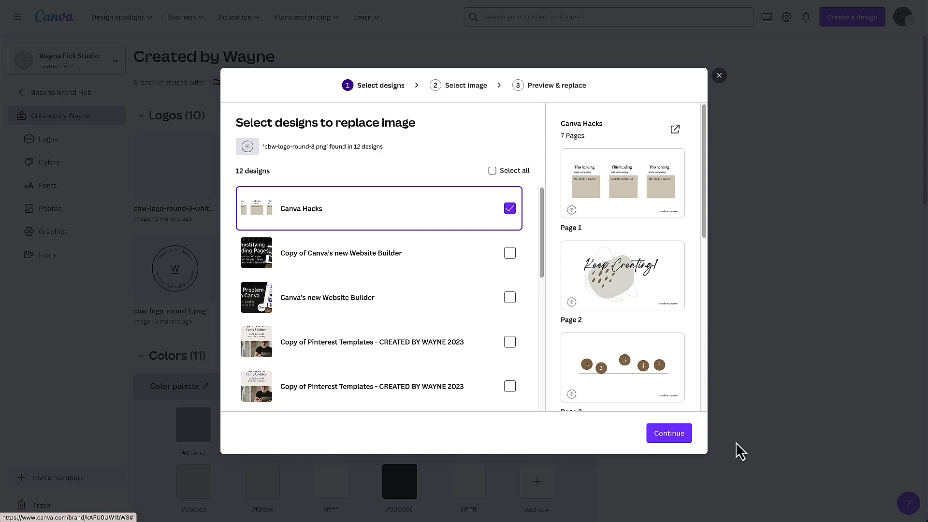
left_click(674, 433)
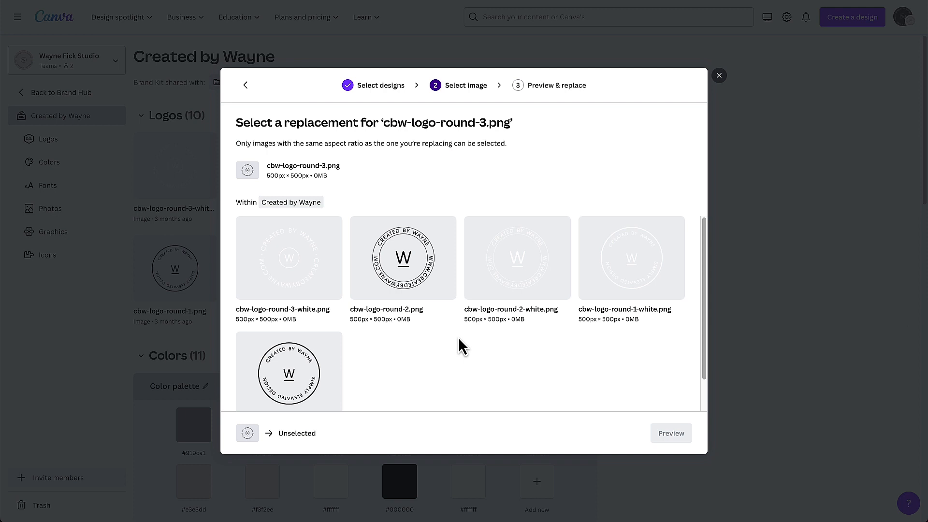
- Choose the round logo reading Simply Elevated Design as the replacement, preview, and replace it in the design
left_click(289, 381)
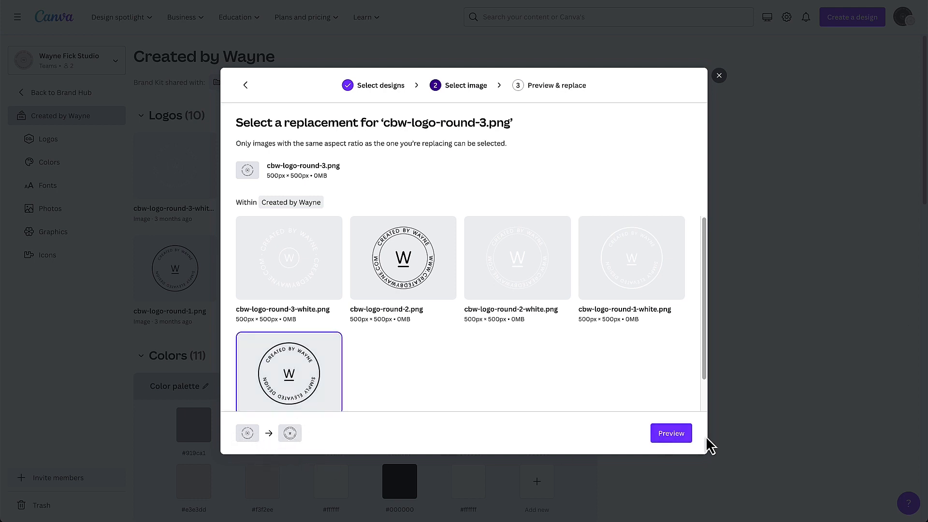
left_click(671, 434)
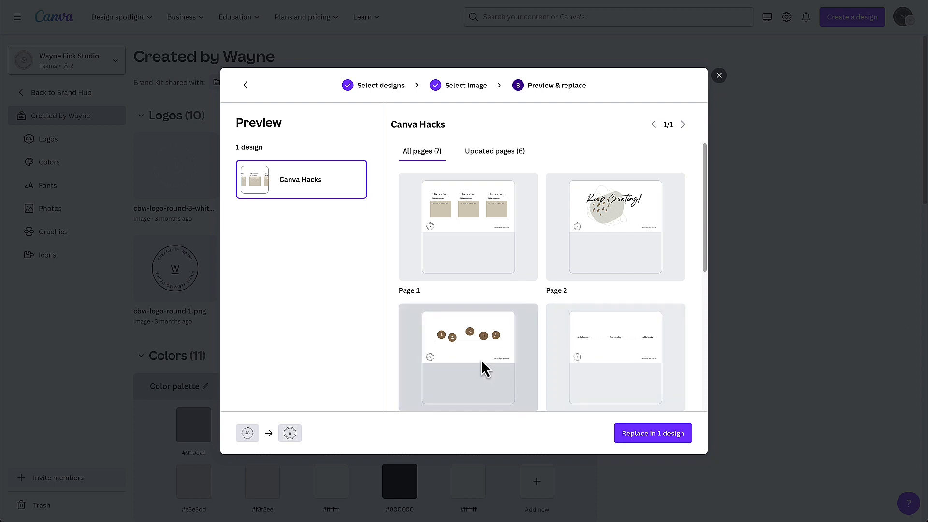
left_click(657, 437)
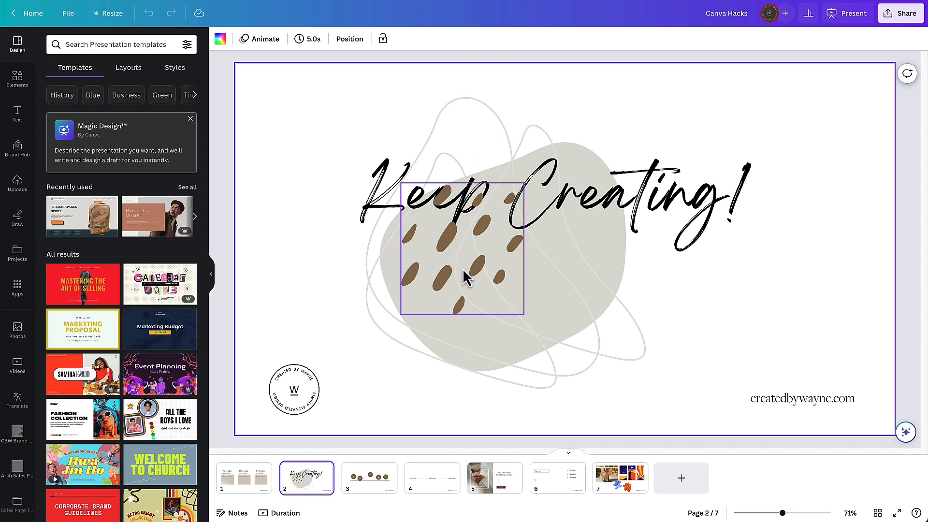
- Move the brown dots pattern behind the Keep Creating title and the outline scribble in the layer order
left_click(453, 245)
right_click(454, 245)
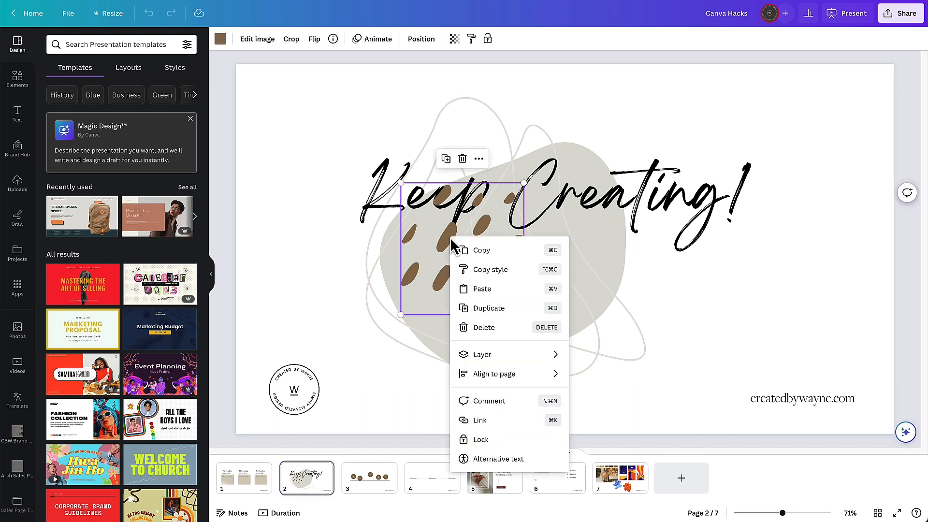
mouse_move(502, 360)
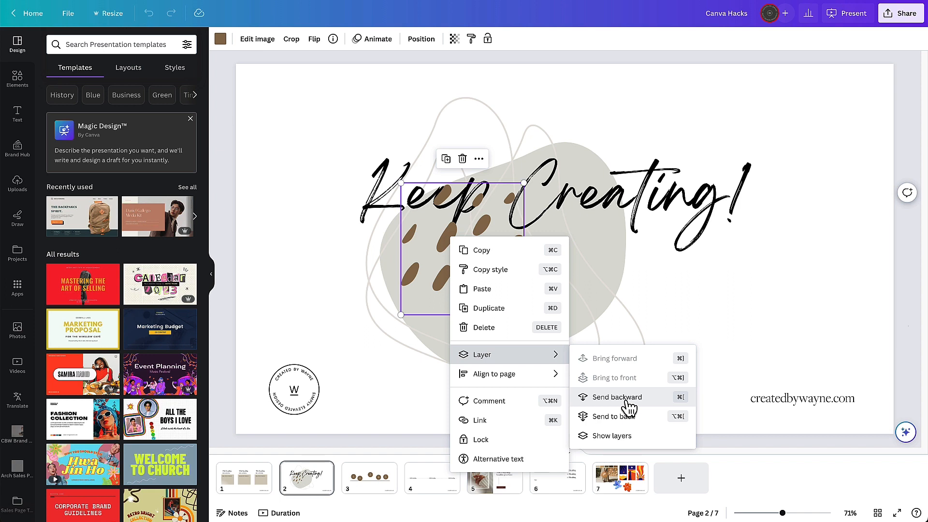
left_click(707, 314)
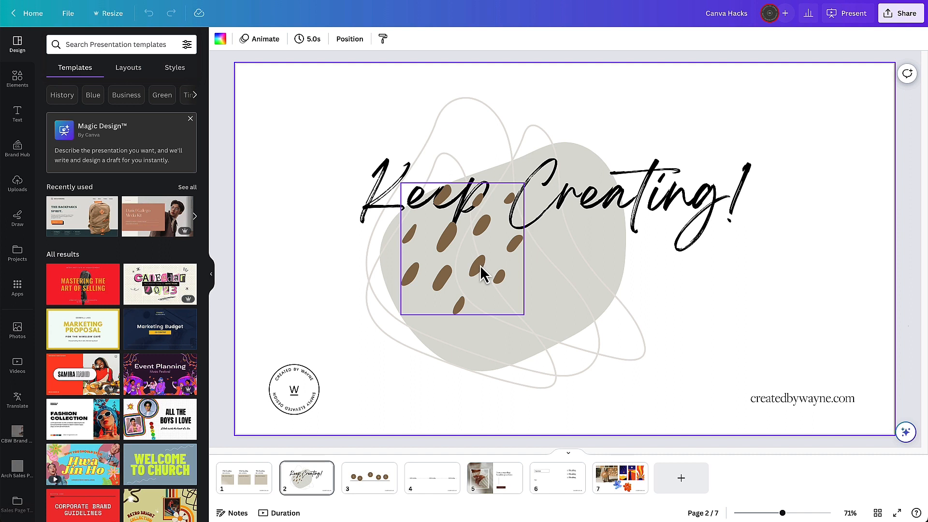
left_click(481, 268)
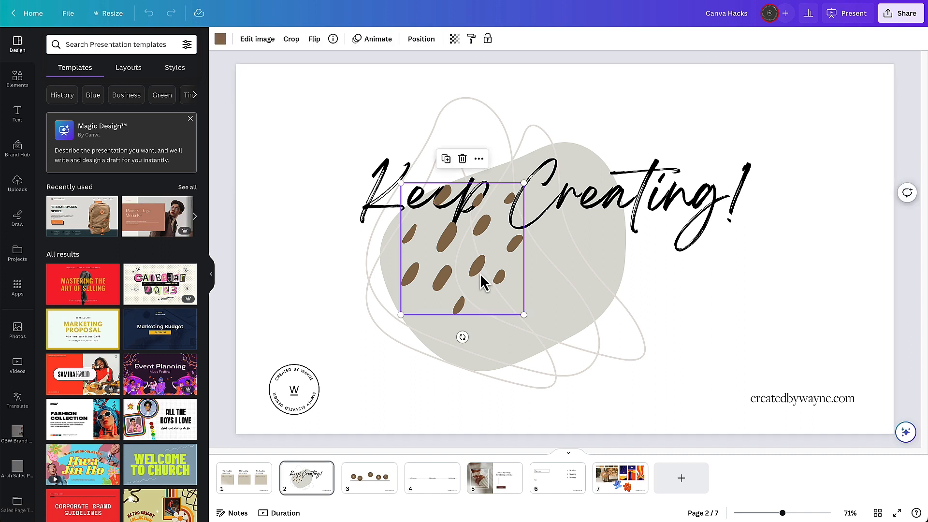
left_click(422, 40)
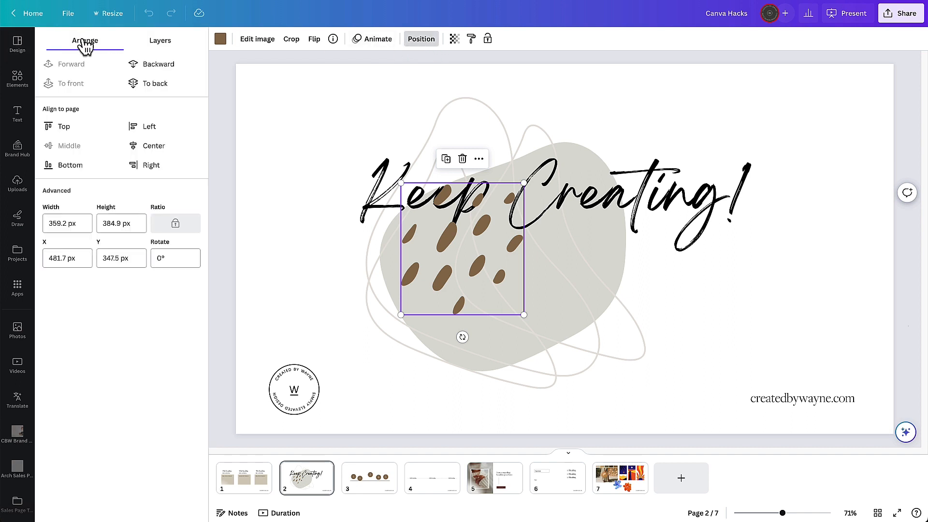
left_click(165, 41)
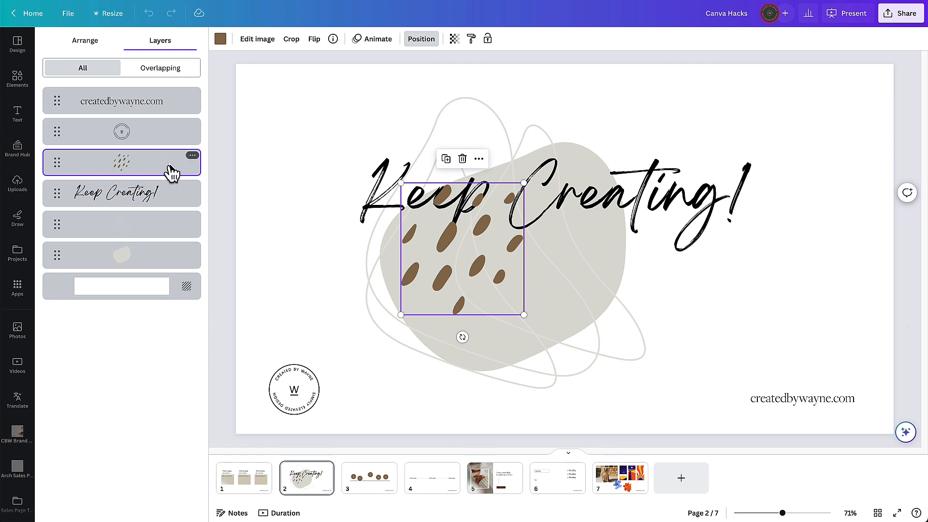
left_click_drag(170, 172, 171, 223)
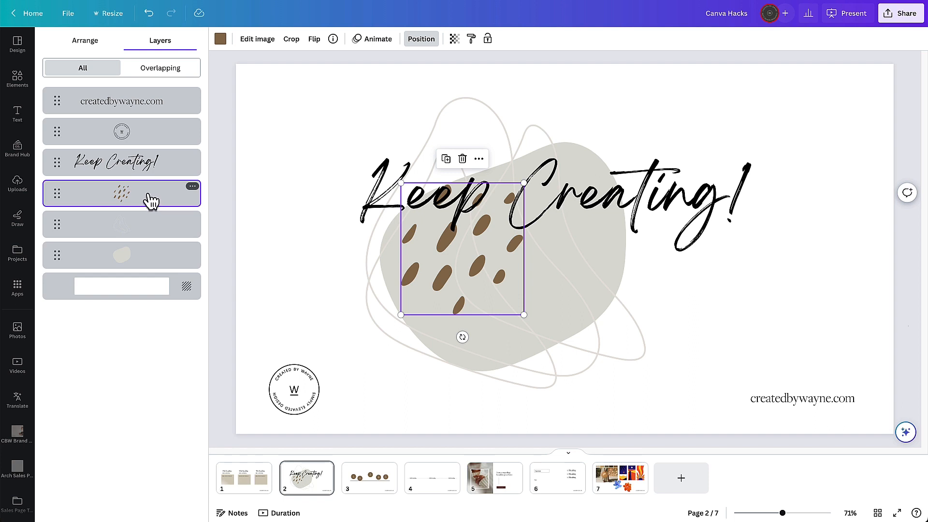
left_click_drag(150, 202, 160, 249)
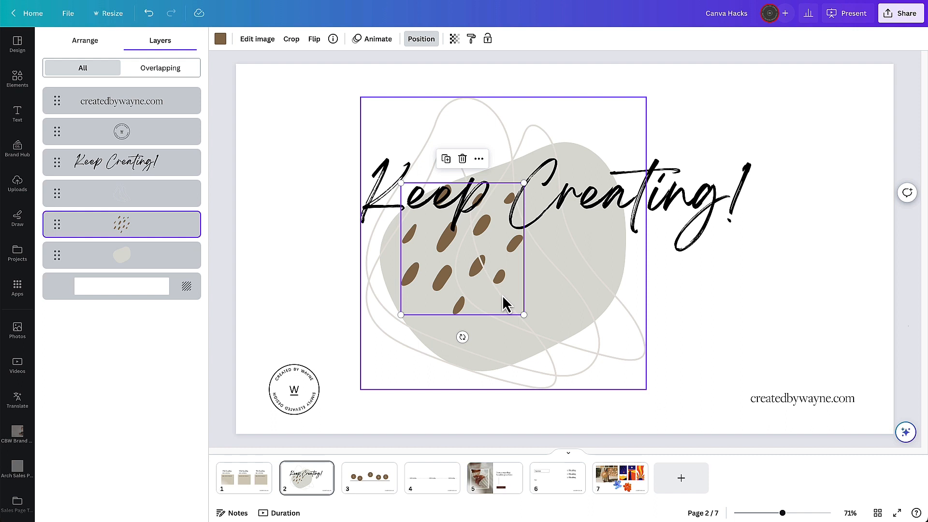
- Select the dots pattern through the overlapping layers and move it lower left onto the grey blob
left_click(782, 269)
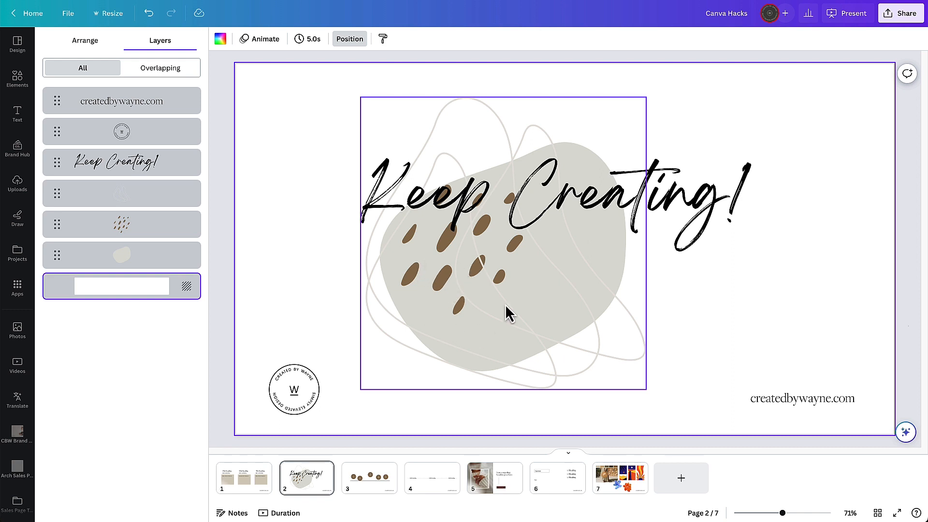
left_click(441, 284)
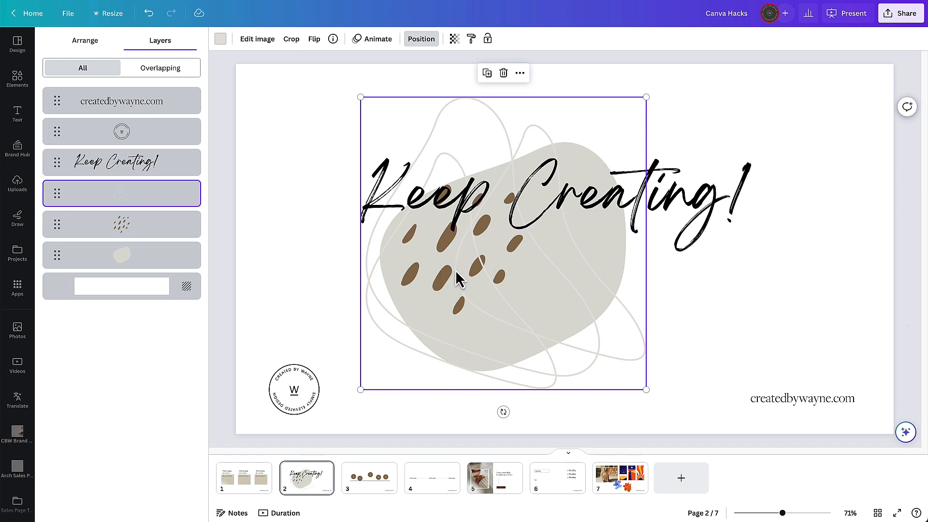
left_click(446, 275, "ctrl")
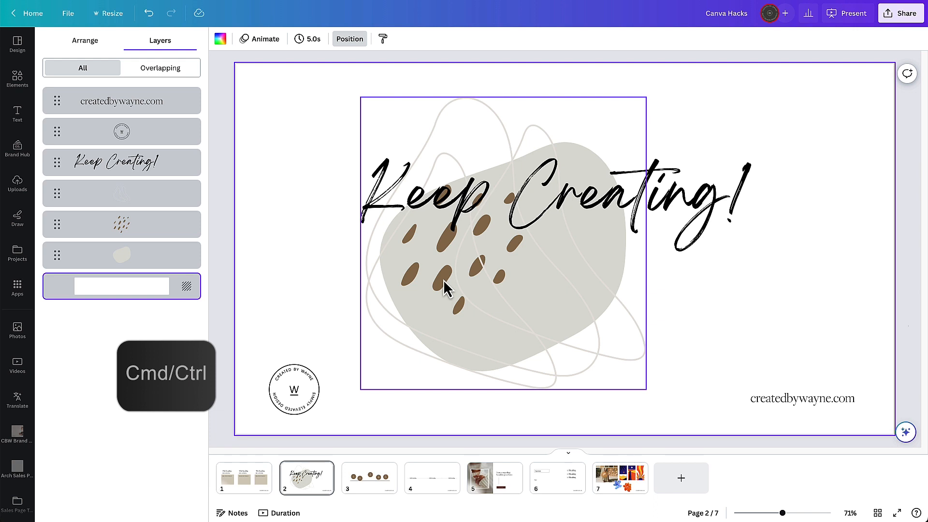
left_click(443, 279, "ctrl")
left_click(445, 278, "ctrl")
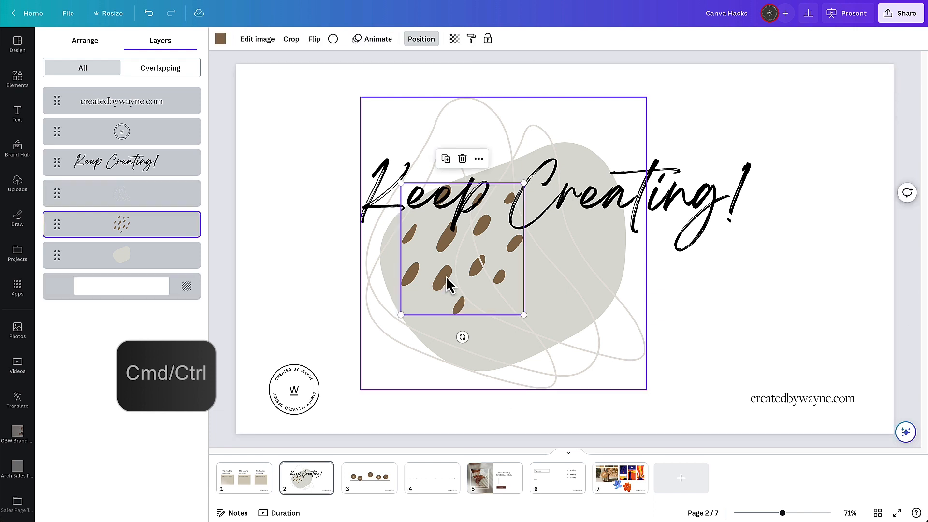
left_click_drag(440, 280, 424, 330)
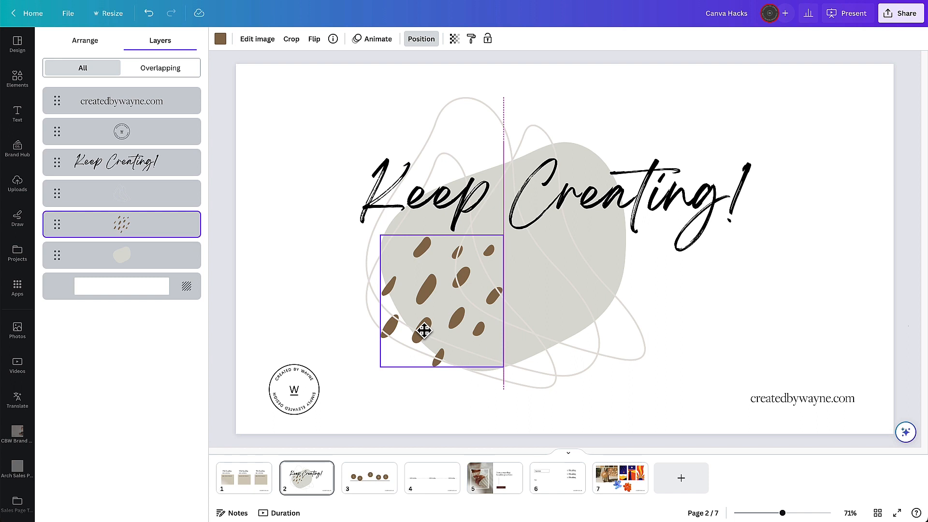
left_click(835, 298)
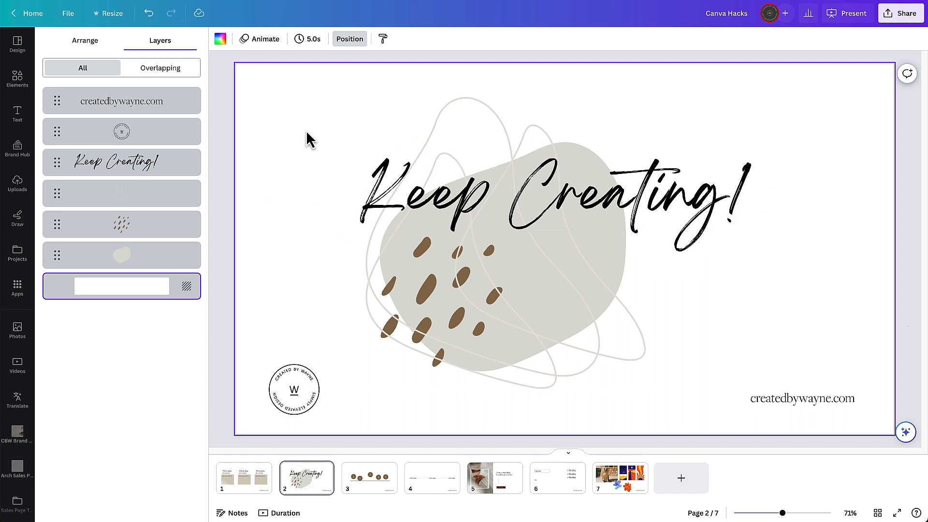
- Select the slide artwork with a selection box and move the elements up and left together
left_click_drag(308, 121, 599, 339)
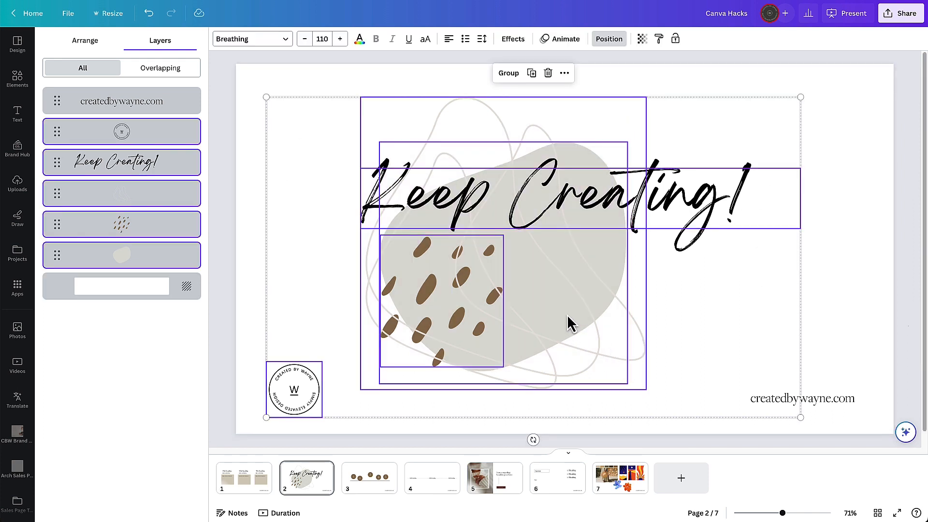
left_click_drag(335, 125, 596, 329)
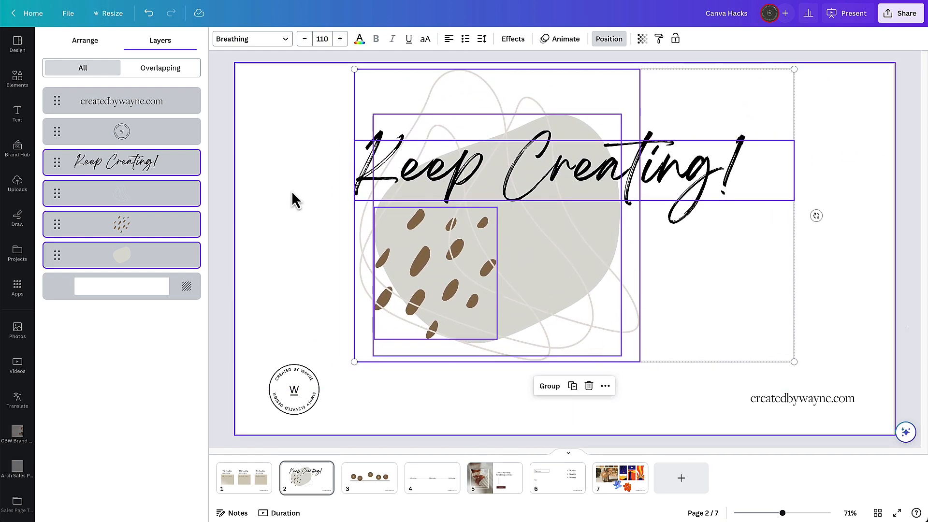
left_click(274, 208)
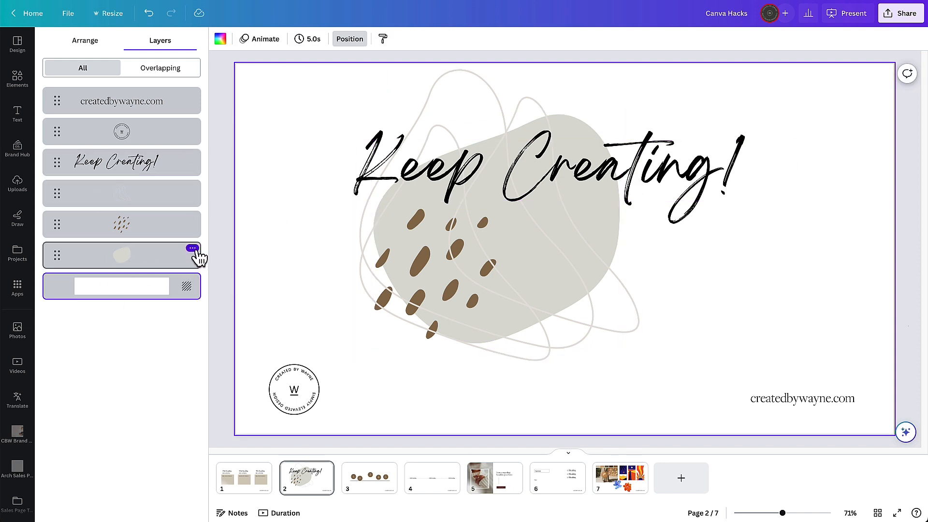
- Lock the grey blob shape so it stays in place
left_click(193, 249)
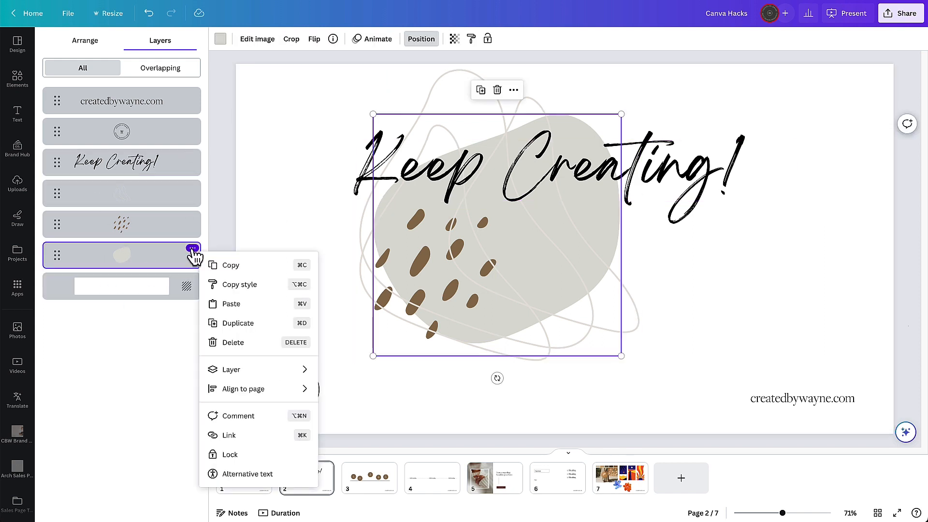
left_click(231, 457)
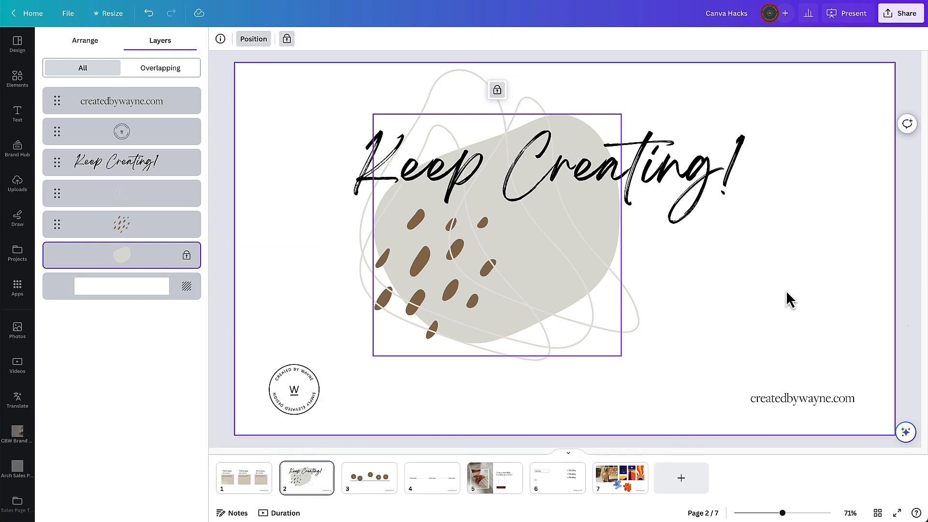
left_click(790, 237)
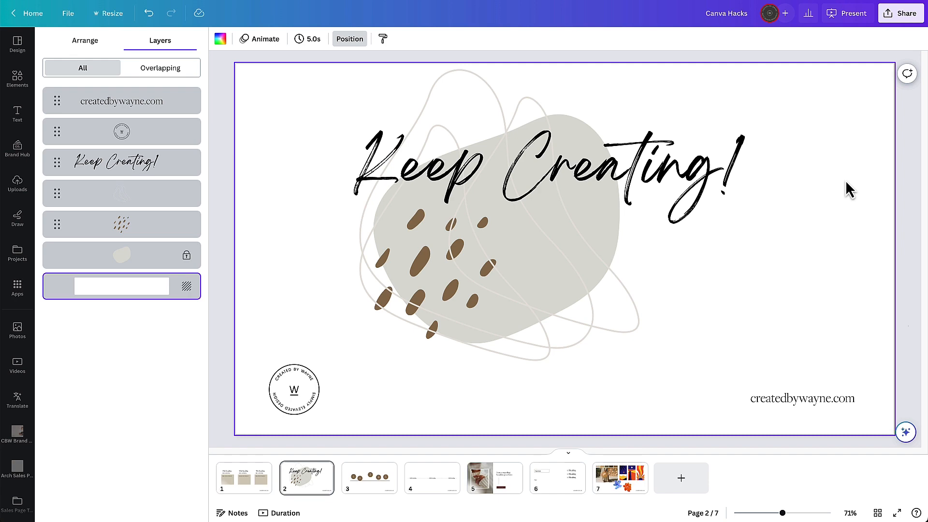
- Select the elements around the locked blob and move them slightly down and right
left_click_drag(276, 104, 720, 341)
left_click_drag(421, 164, 435, 180)
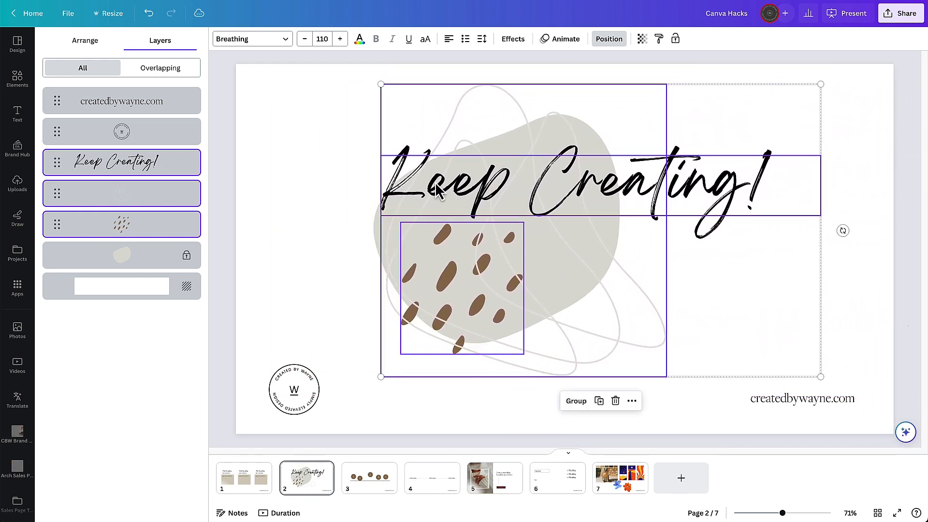
left_click(332, 161)
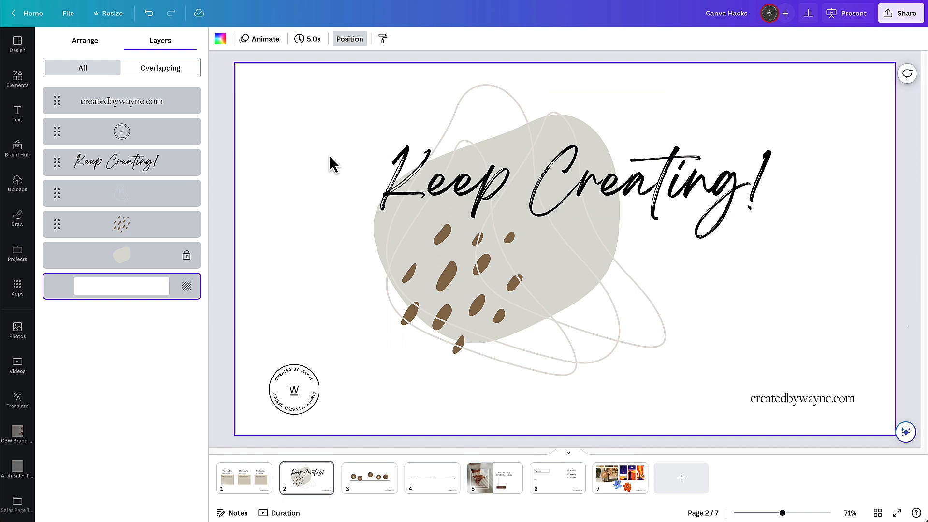
- Unlock the grey blob shape again
left_click(187, 261)
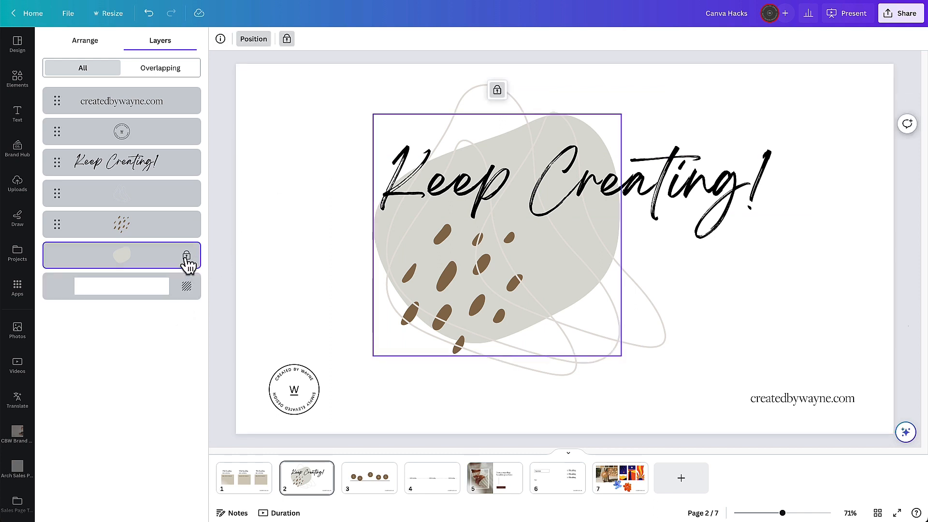
left_click(498, 92)
left_click(697, 118)
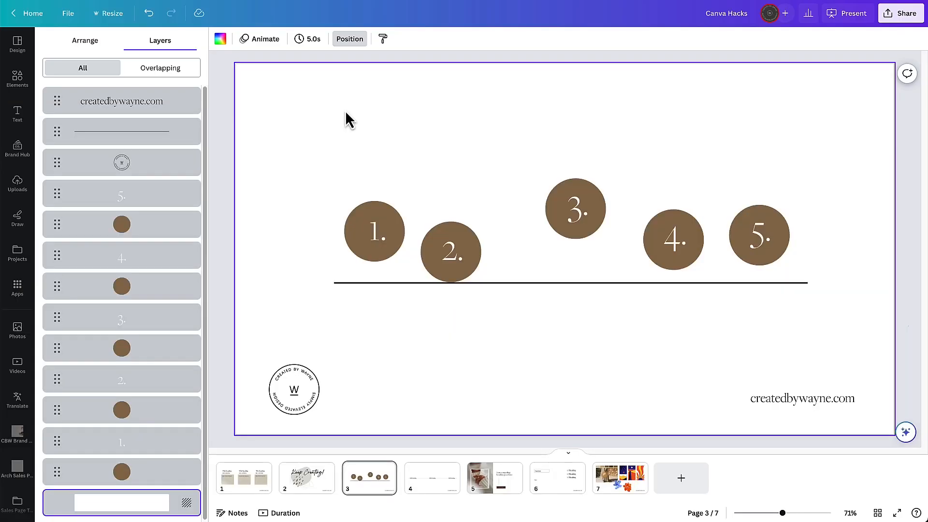
- On page 3, group each brown circle with its number, from 1. to 5
left_click(375, 235)
left_click(477, 163)
left_click_drag(340, 195, 404, 274)
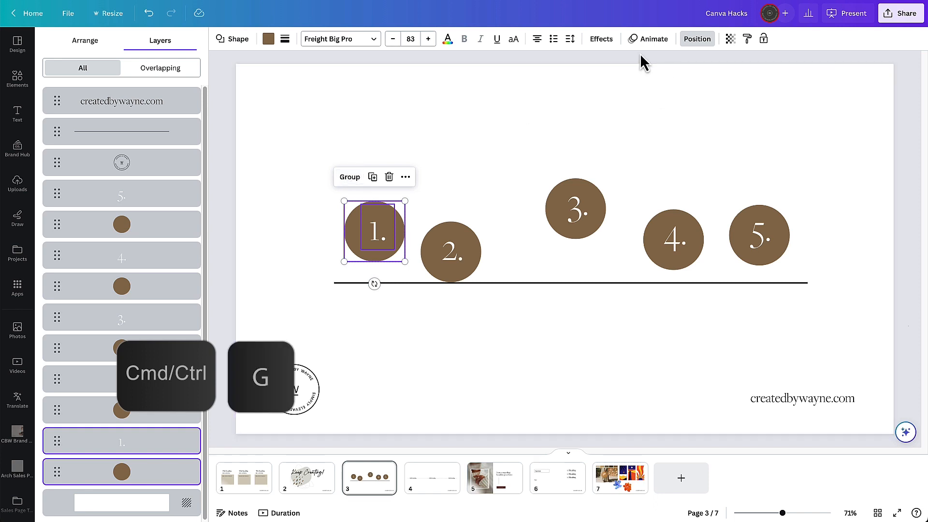
key("ctrl+g")
left_click_drag(442, 205, 456, 249)
key("ctrl+g")
left_click_drag(532, 155, 594, 246)
key("ctrl+g")
left_click_drag(638, 187, 677, 257)
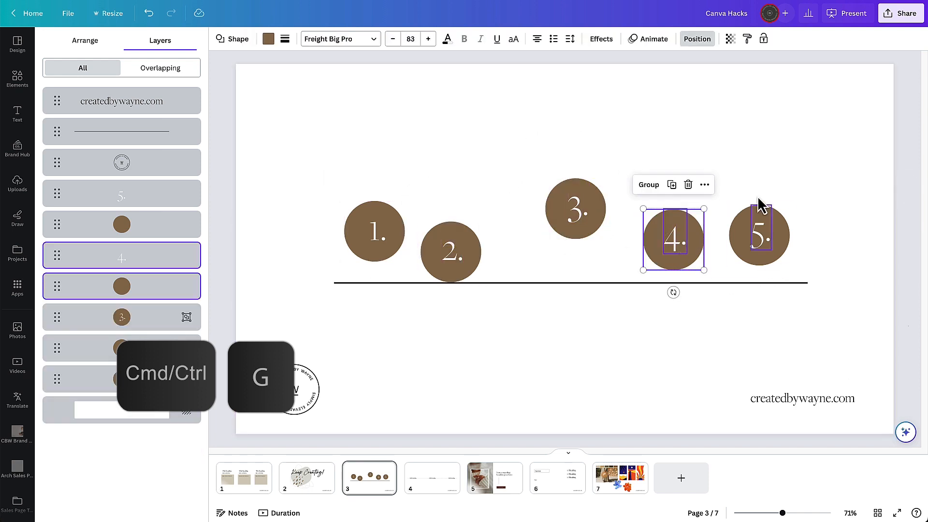
key("ctrl+g")
left_click_drag(734, 178, 780, 255)
key("ctrl+g")
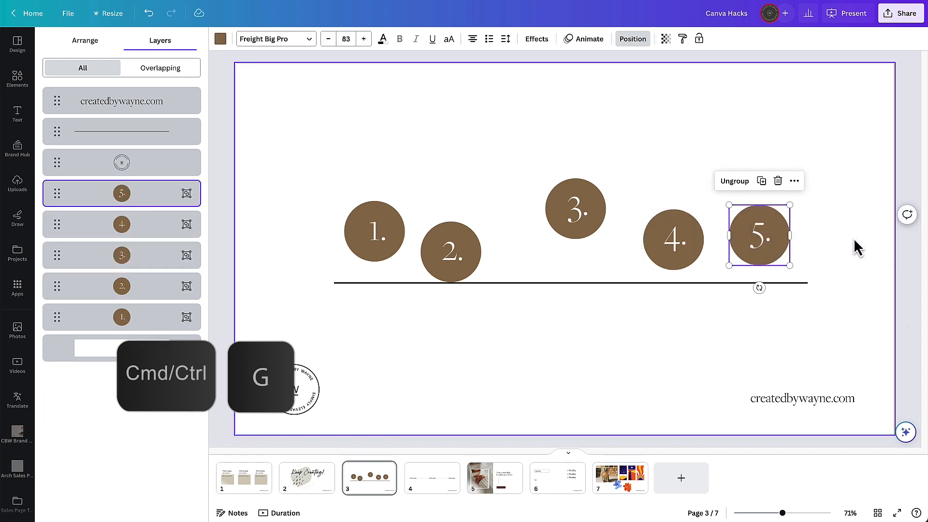
left_click(859, 246)
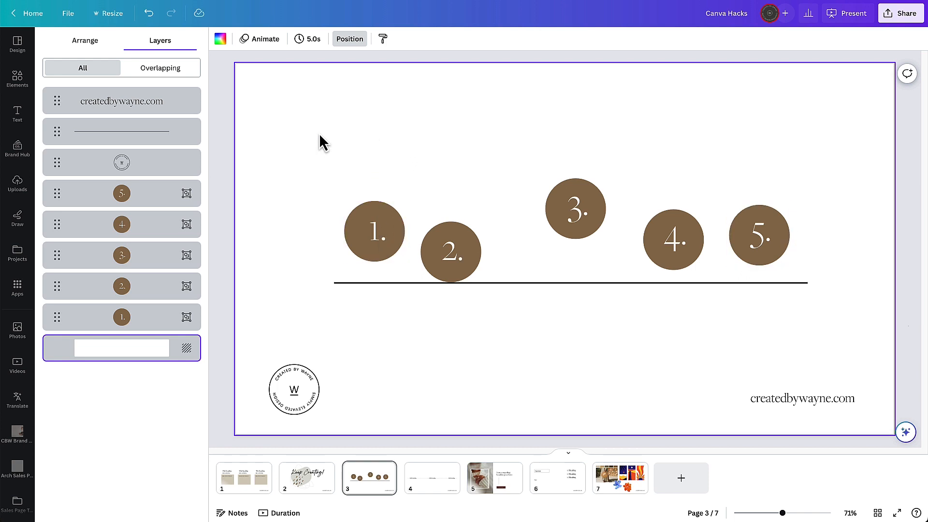
- Select the five numbered circles, align their middles, and undo that alignment
left_click_drag(326, 147, 825, 267)
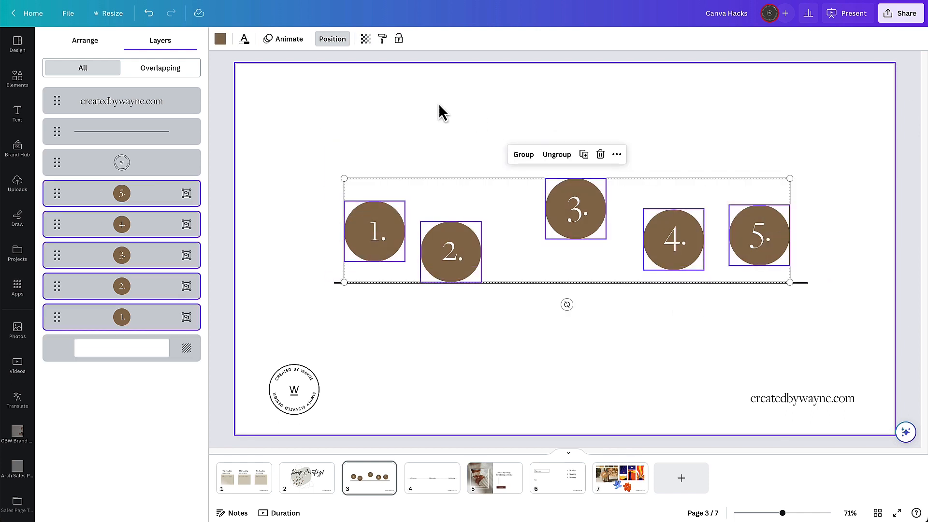
left_click(90, 49)
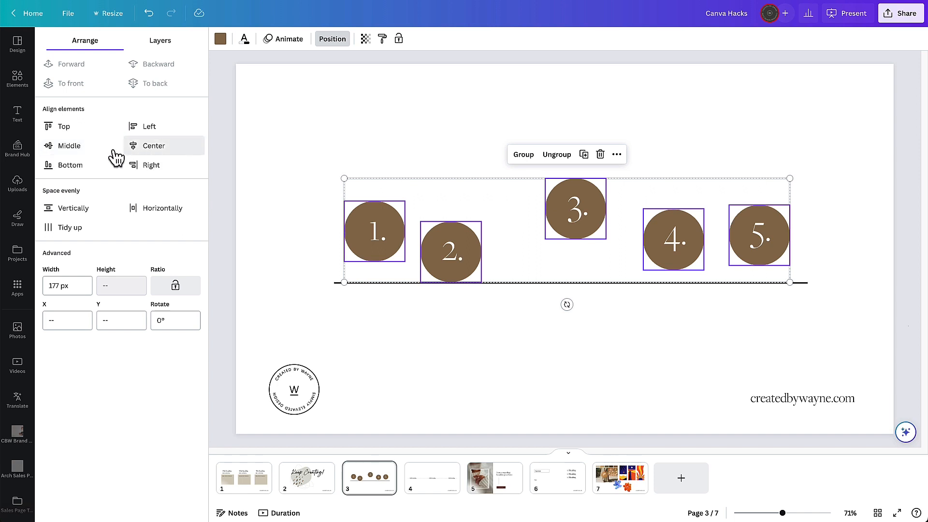
left_click(73, 151)
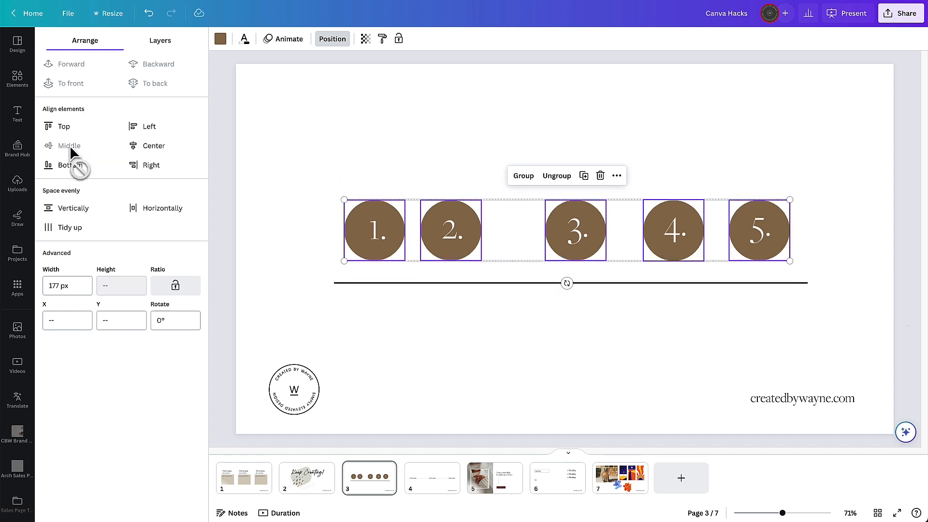
key("ctrl+z")
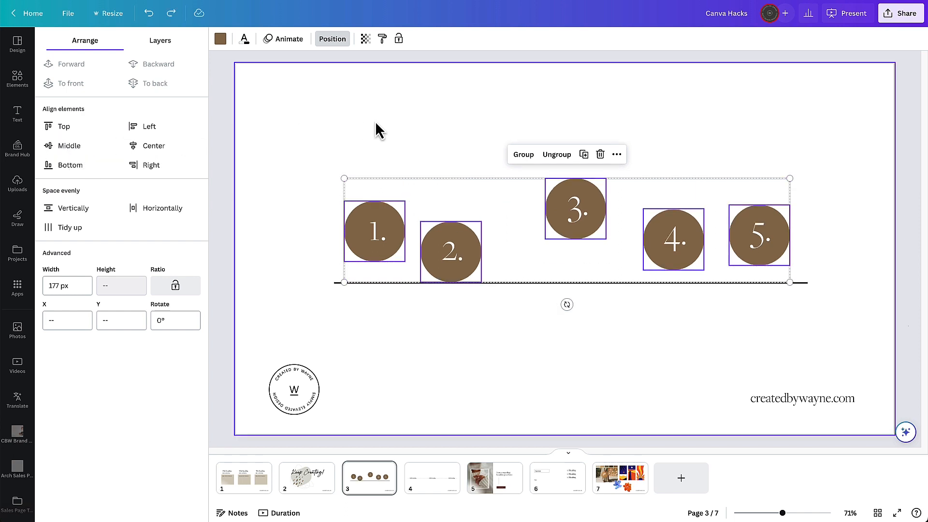
- Try a top alignment of the circles, undo it, and align them along their bottom edges
left_click(83, 131)
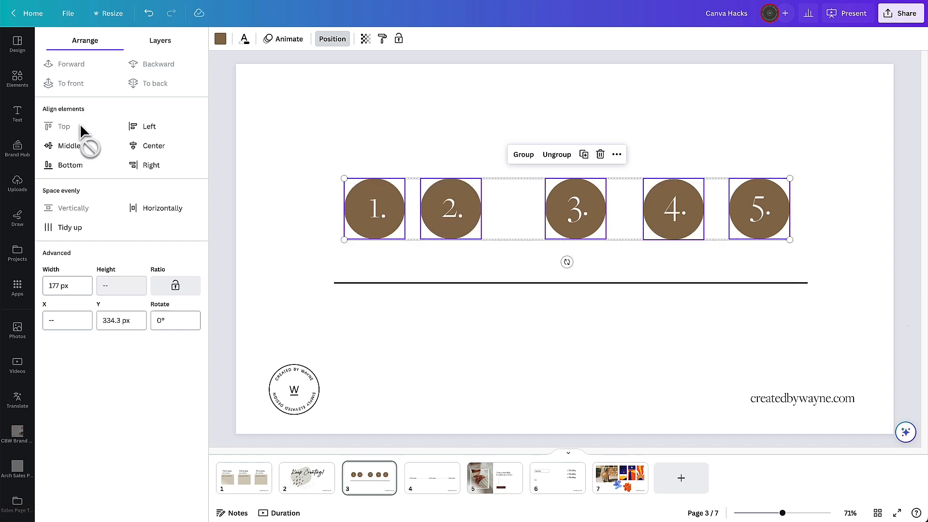
key("ctrl+z")
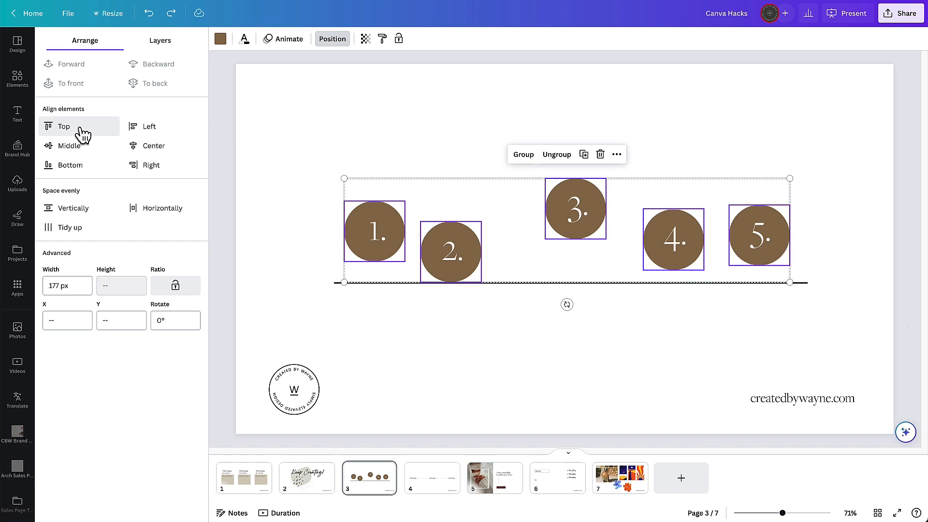
left_click(70, 165)
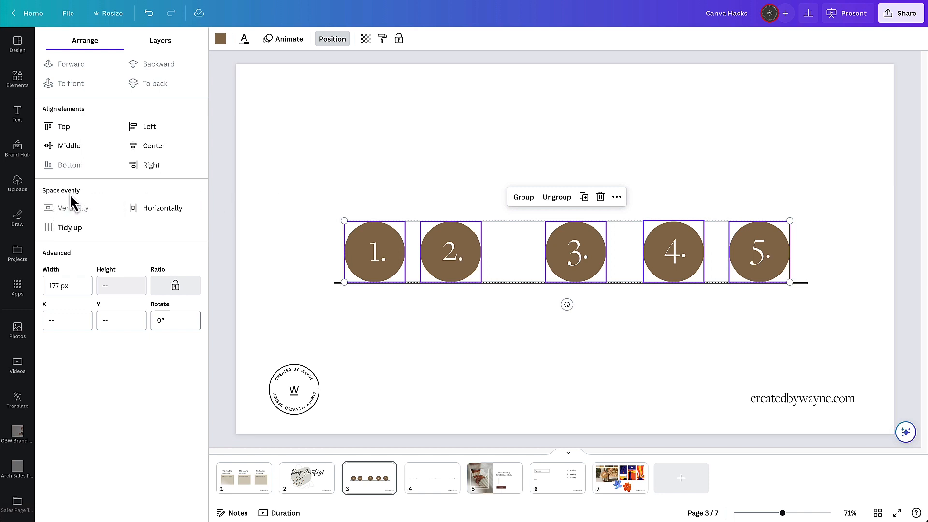
- Space the five circles evenly horizontally, undo it, then reselect all circles and tidy them up instead
left_click(158, 207)
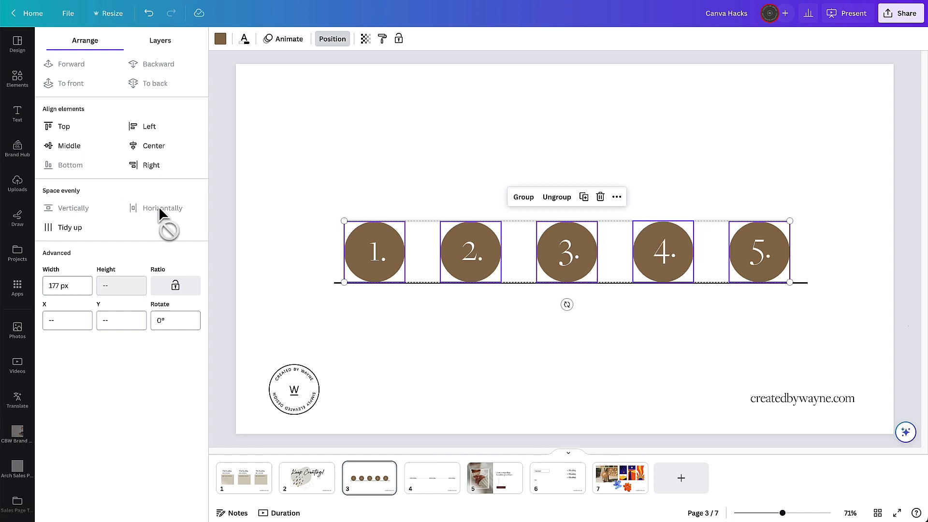
key("ctrl+z")
left_click(319, 178)
left_click_drag(316, 170, 825, 268)
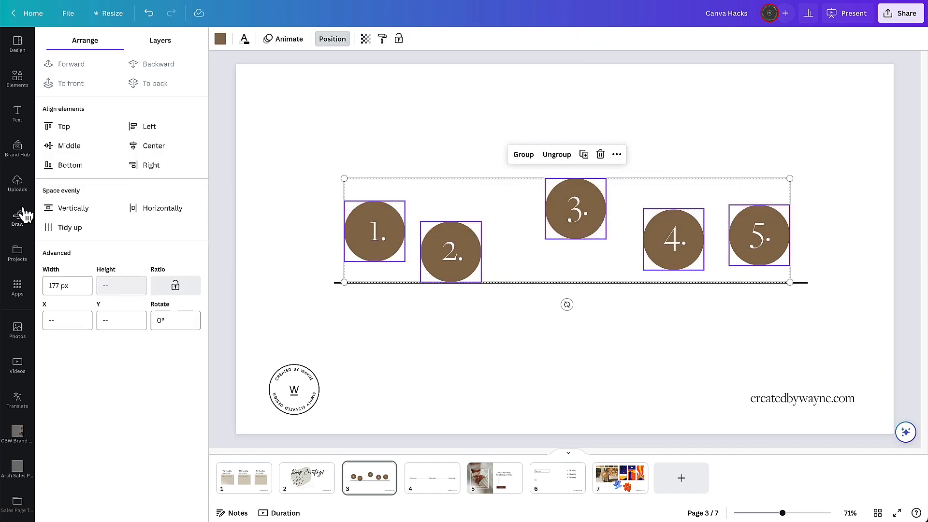
left_click(64, 231)
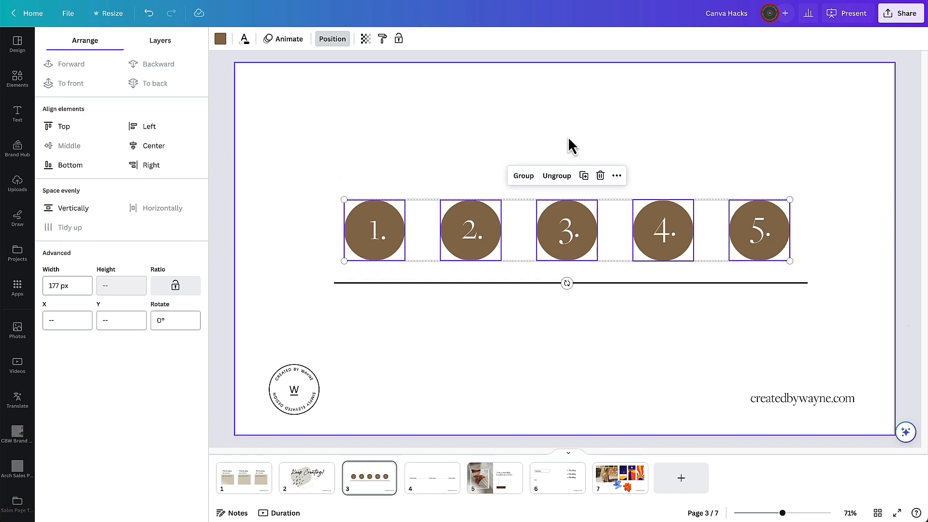
- On page 4, replace the first heading's text with the pasted sales page blurb
left_click(543, 131)
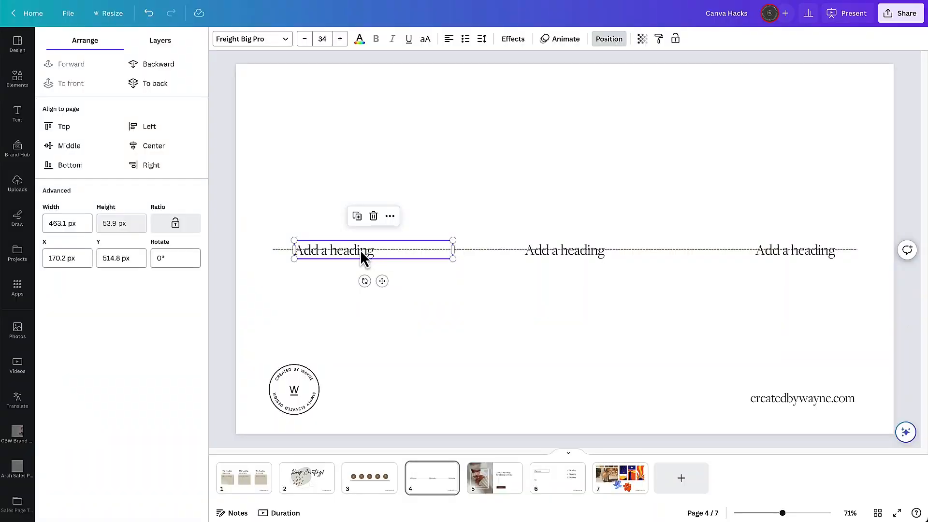
double_click(362, 250)
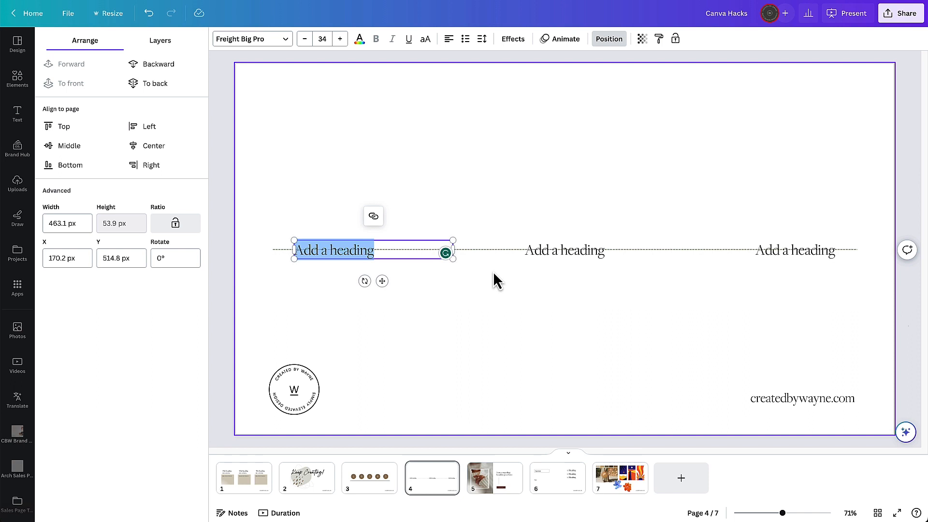
type("Fully-designed, strategic & stylish Canva Sales Page templates for coaches, course creators, wellness professionals, and more.")
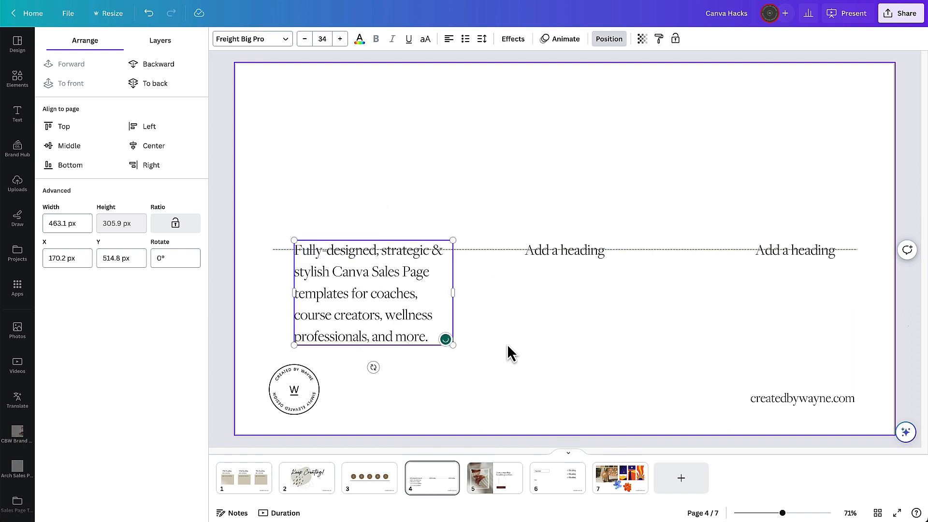
left_click(506, 344)
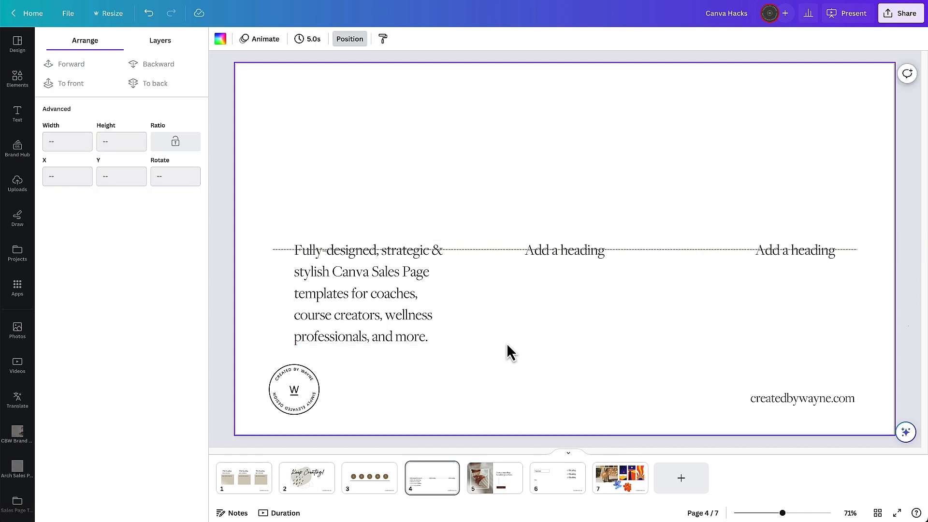
- Open the spacing options of the first text box to check its text box anchor
left_click(424, 282)
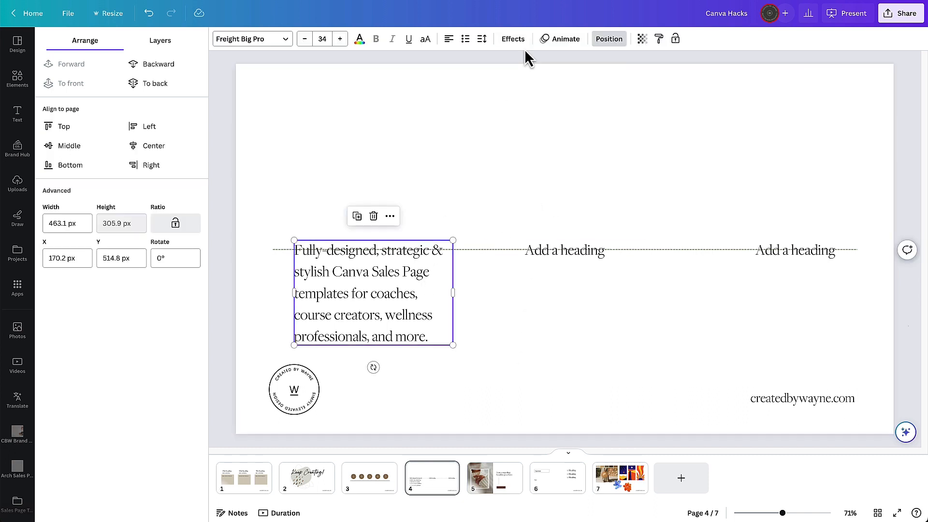
left_click(482, 41)
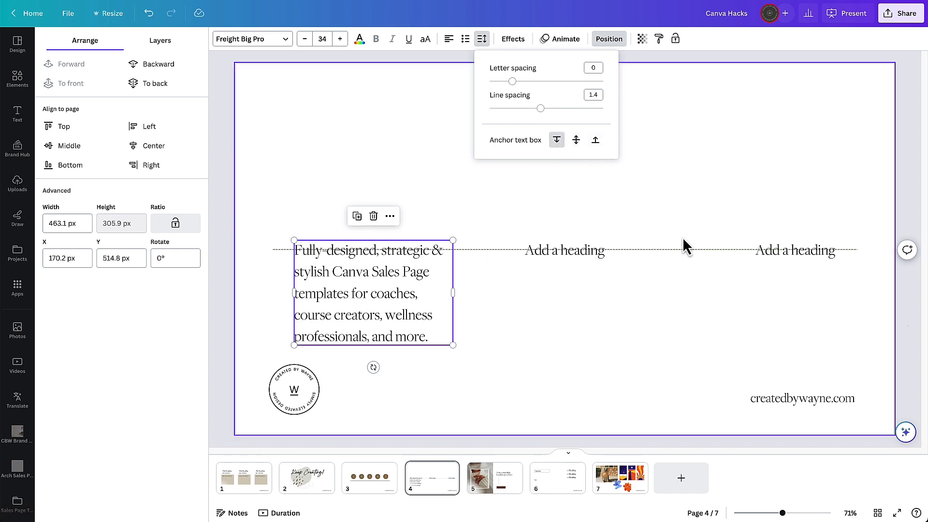
left_click(665, 236)
- Anchor the middle heading's text box to its centre and paste the blurb into it
left_click(587, 252)
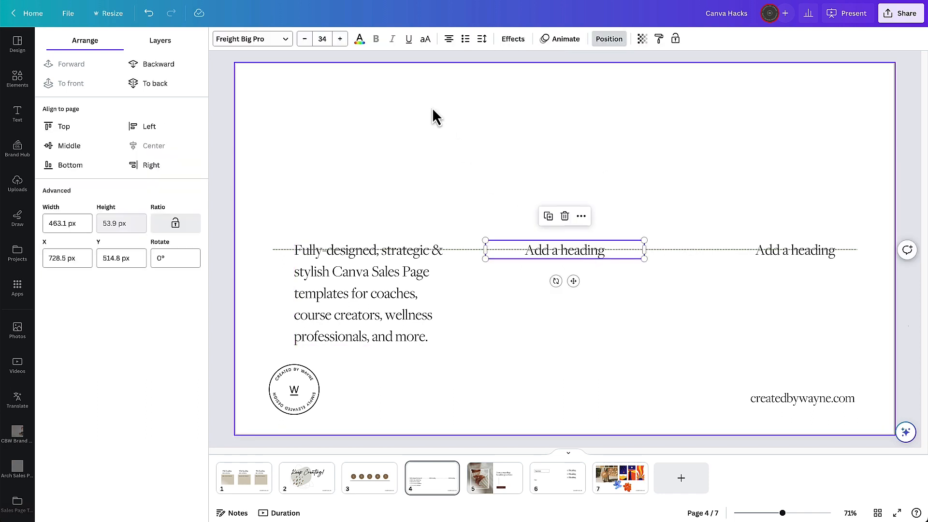
left_click(480, 41)
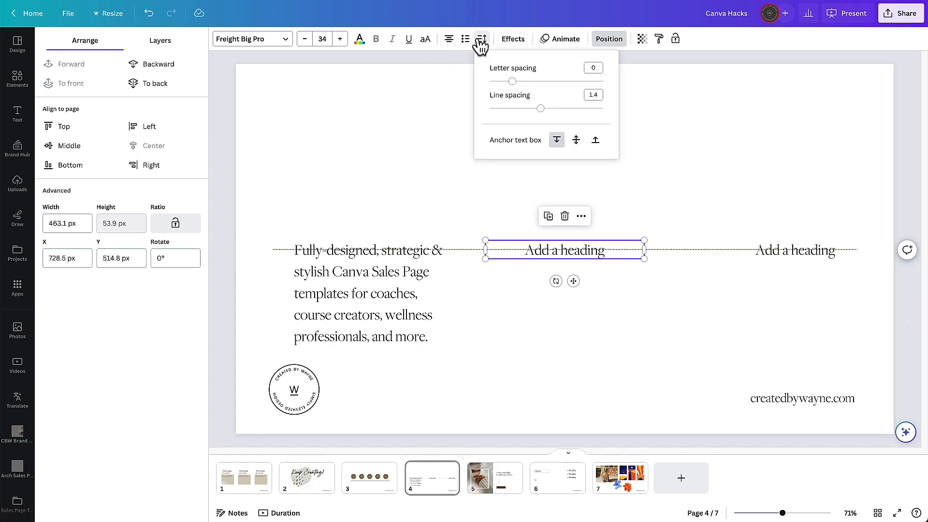
left_click(576, 140)
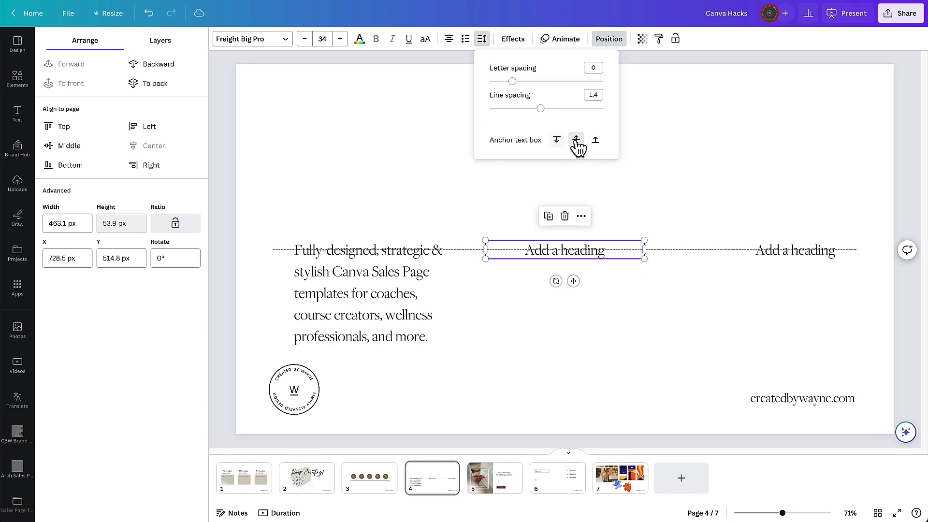
left_click(682, 193)
left_click(584, 251)
left_click(584, 251)
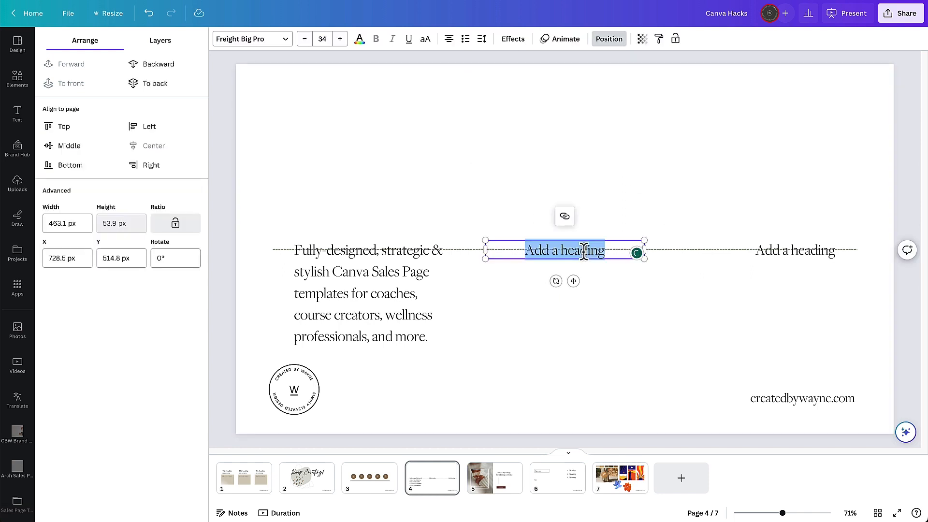
type("Fully-designed, strategic & stylish Canva Sales Page templates for coaches, course creators, wellness professionals, and more.")
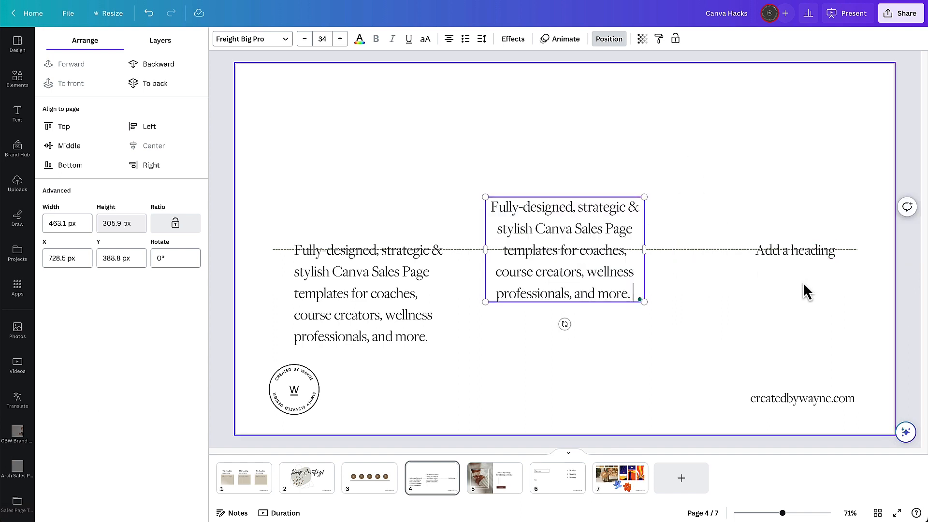
- Anchor the third heading's text box to the bottom and paste the blurb into it
left_click(806, 249)
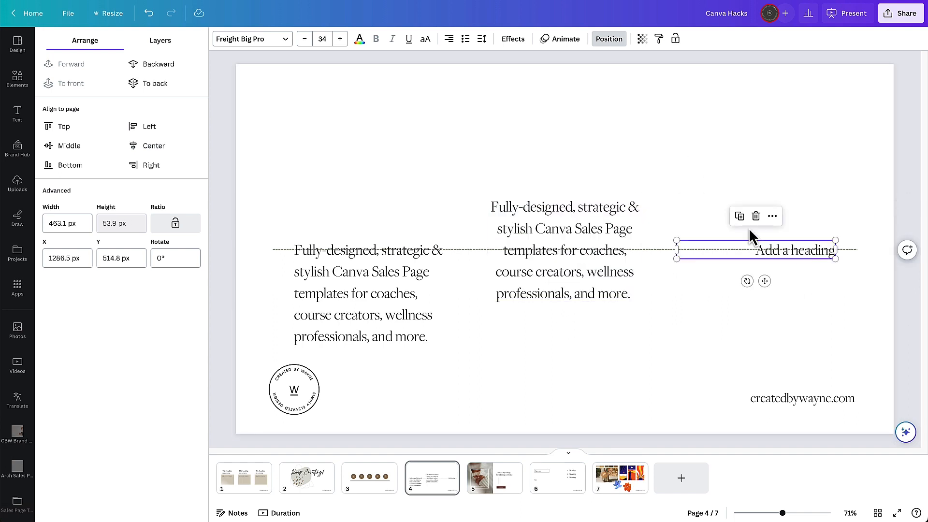
left_click(483, 40)
left_click(595, 144)
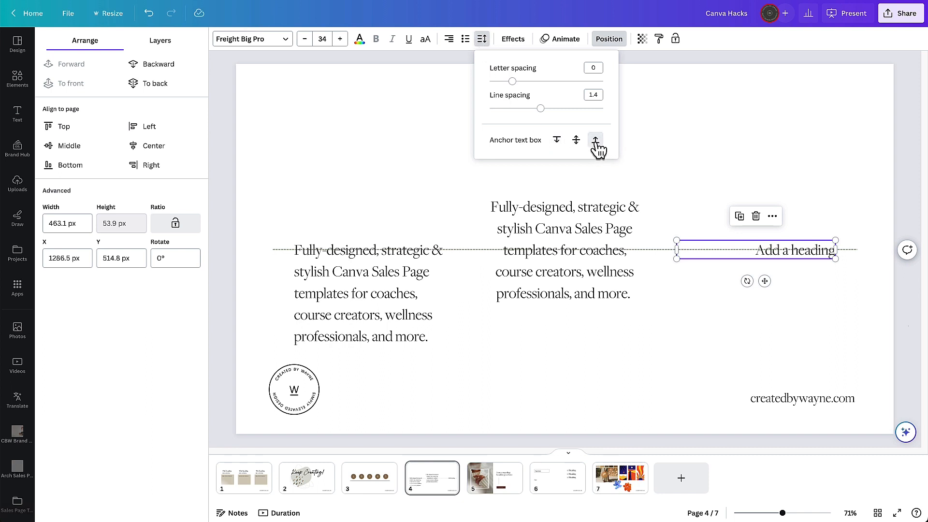
double_click(798, 250)
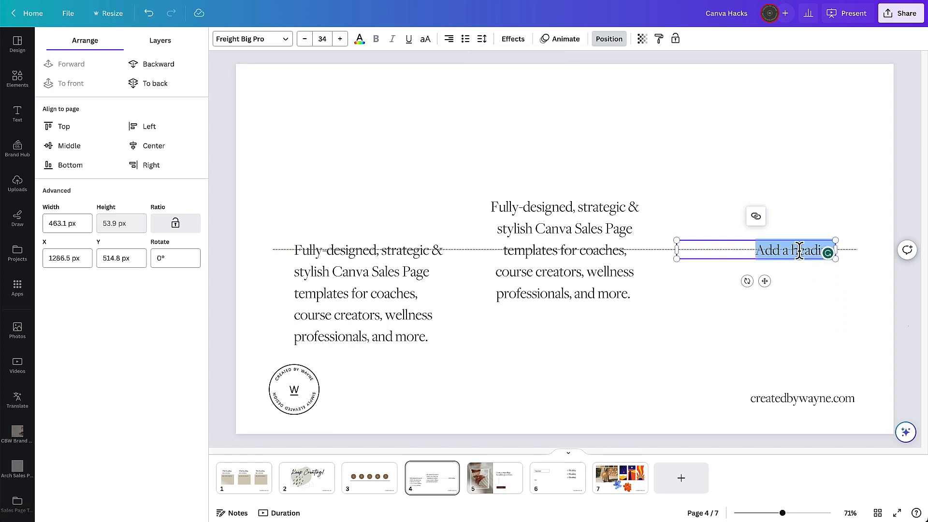
type("Fully-designed, strategic & stylish Canva Sales Page templates for coaches, course creators, wellness professionals, and more.")
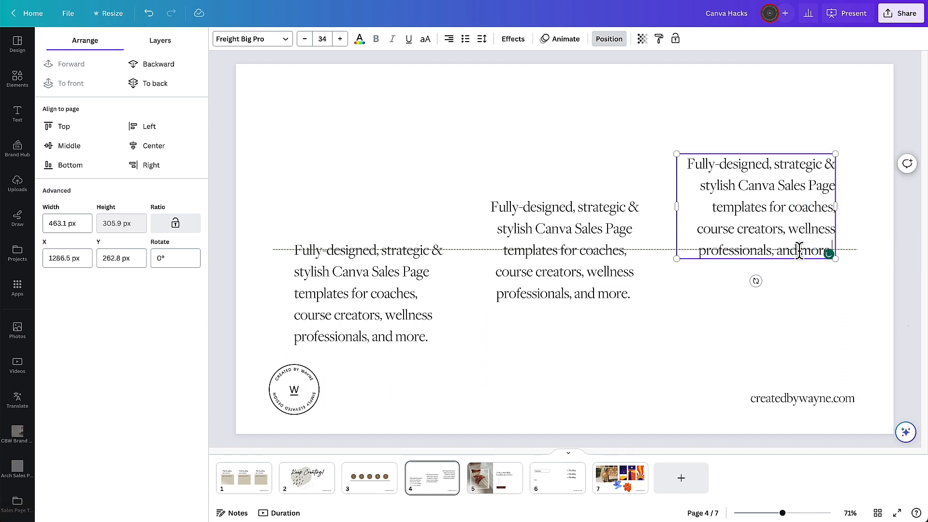
left_click(781, 323)
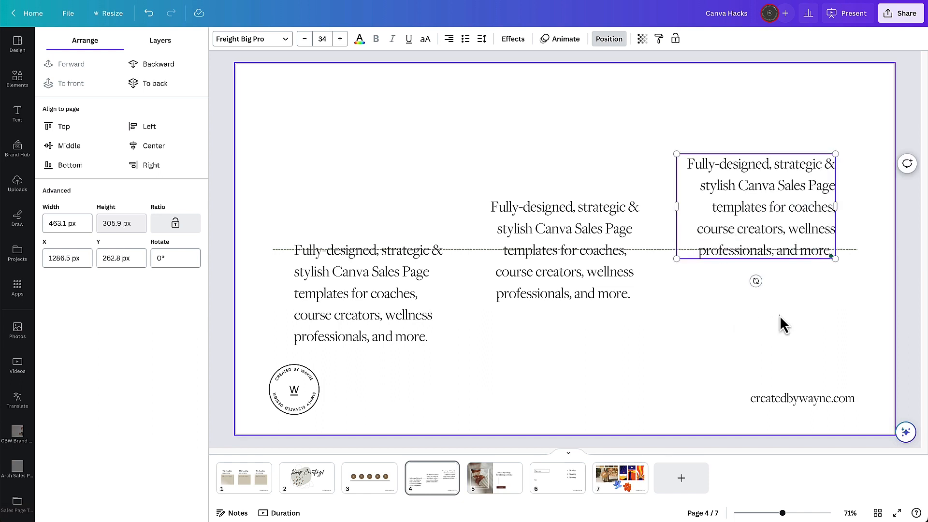
- On page 5, paste the blurb into the headline and move its text box upward
left_click(498, 489)
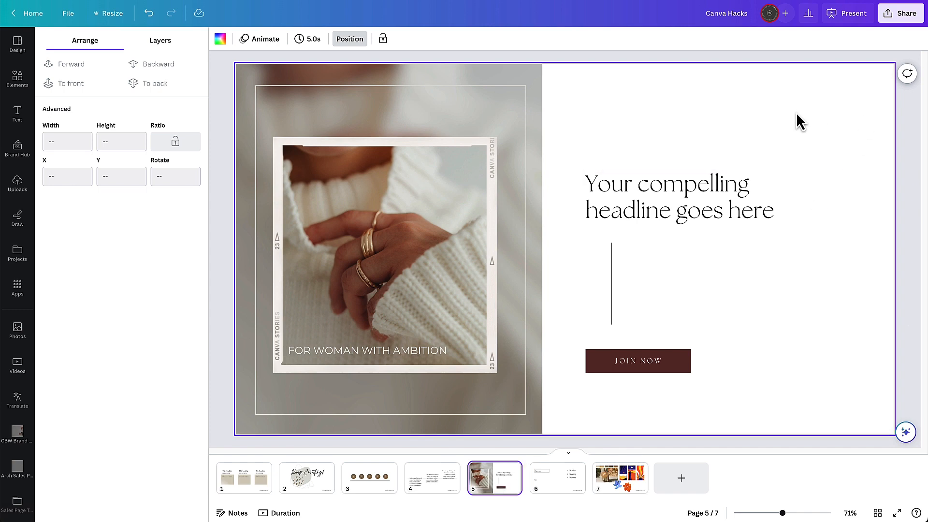
left_click(723, 196)
left_click(723, 196)
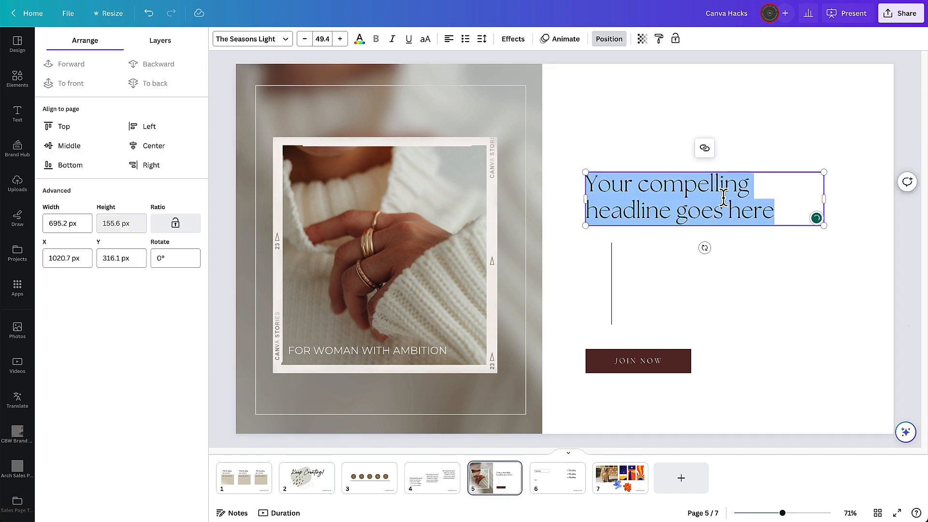
type("Fully-designed, strategic & stylish Canva Sales Page templates for coaches, course creators, wellness professionals, and more.")
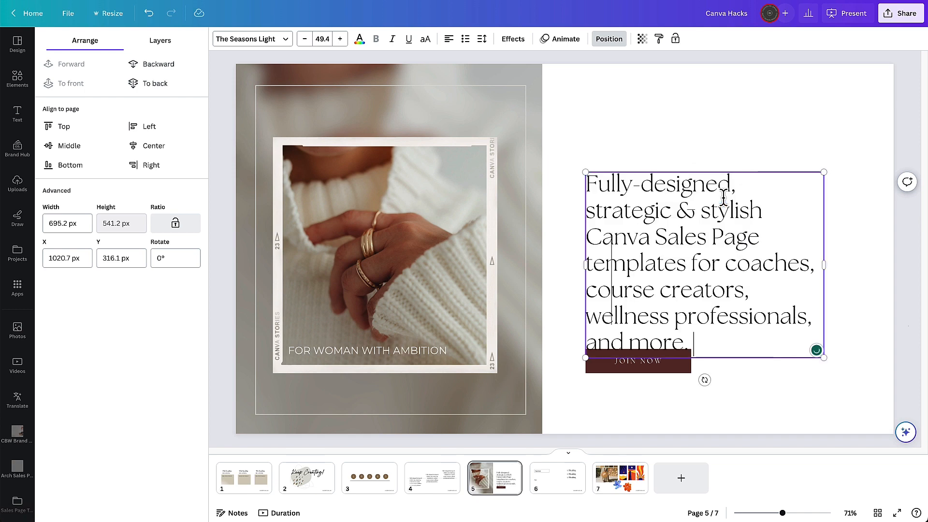
left_click(847, 409)
left_click(672, 292)
left_click(862, 313)
left_click_drag(701, 322, 690, 180)
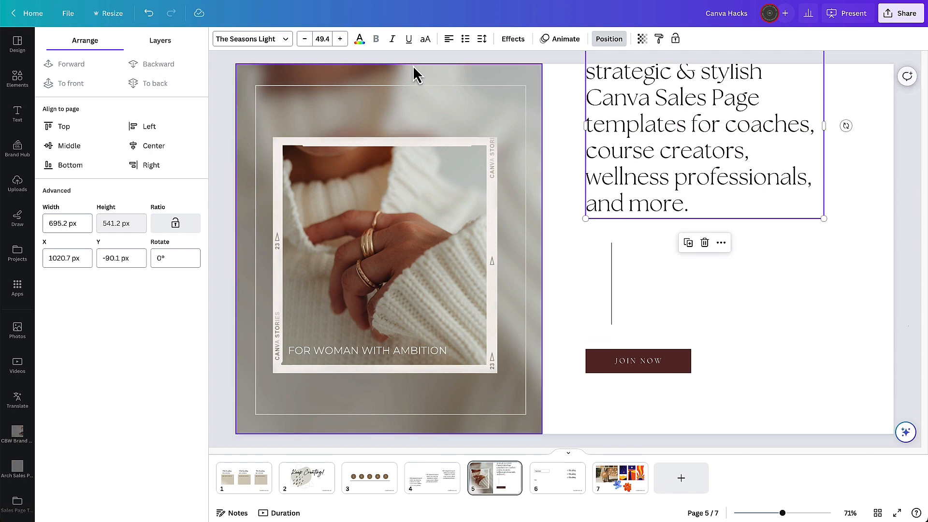
- Reduce the headline's font size to 42.4 and move the box back down onto the page
left_click(305, 39)
left_click(304, 39)
left_click(305, 39)
left_click(304, 39)
left_click(305, 39)
left_click(305, 39)
left_click(304, 39)
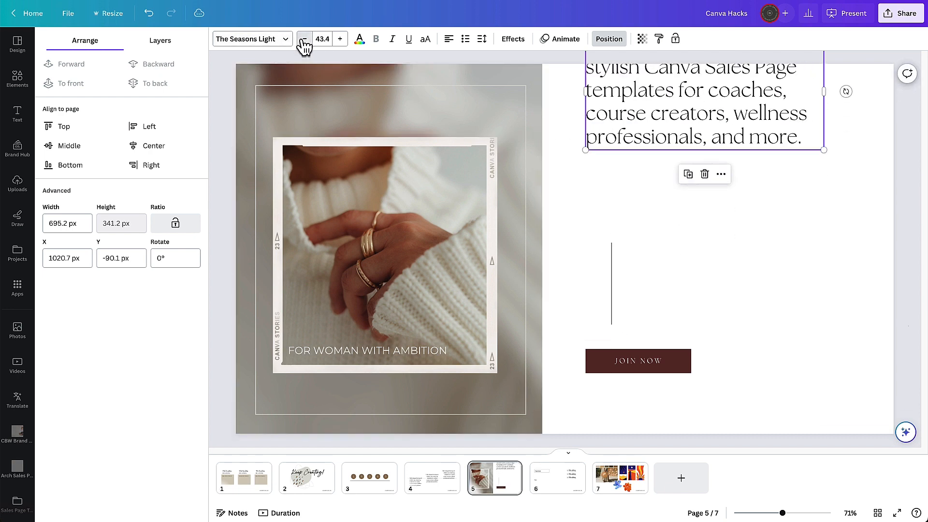
left_click_drag(611, 120, 646, 169)
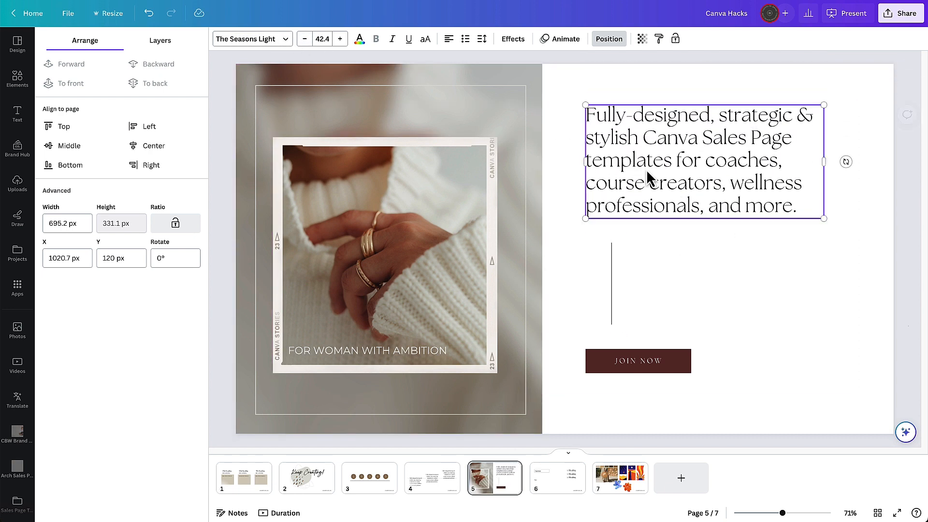
left_click(868, 217)
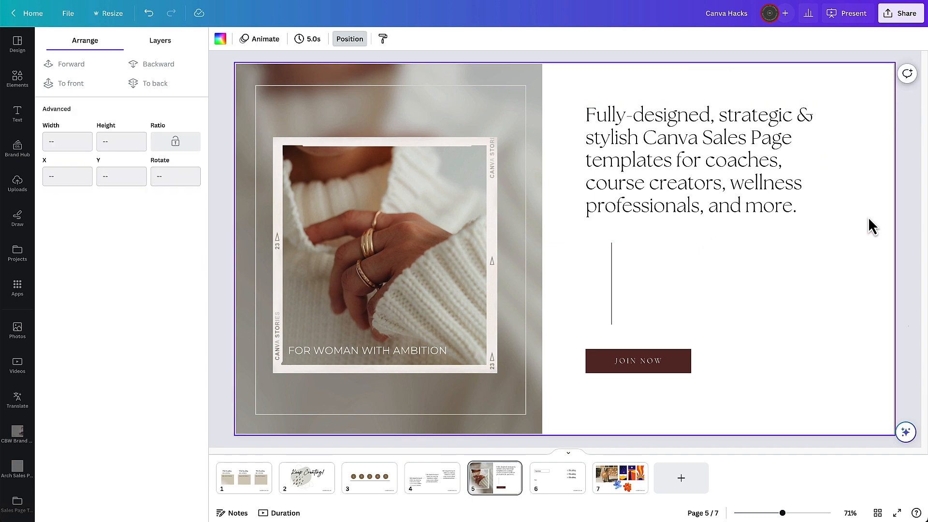
- Undo the paste, font size and position changes to the headline
key("ctrl+z")
key("ctrl+z")
key("ctrl+z")
key("ctrl+z")
key("ctrl+z")
key("ctrl+z")
key("ctrl+z")
key("ctrl+z")
key("ctrl+z")
- Anchor the headline's text box to the bottom and paste the blurb into it
left_click(665, 193)
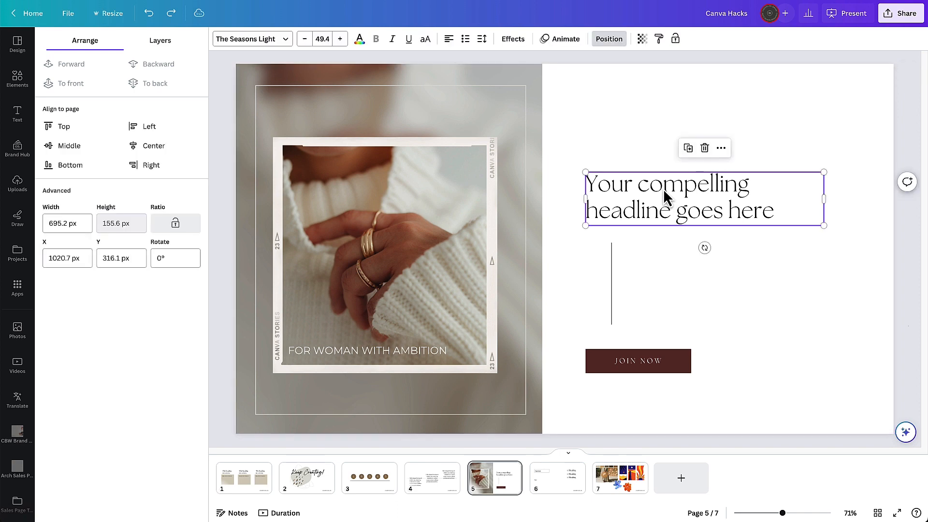
left_click(482, 40)
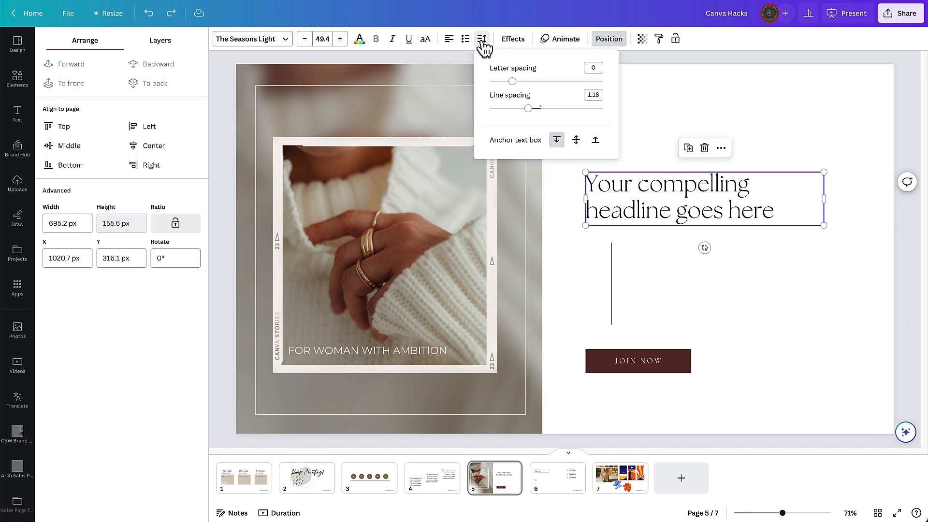
left_click(595, 140)
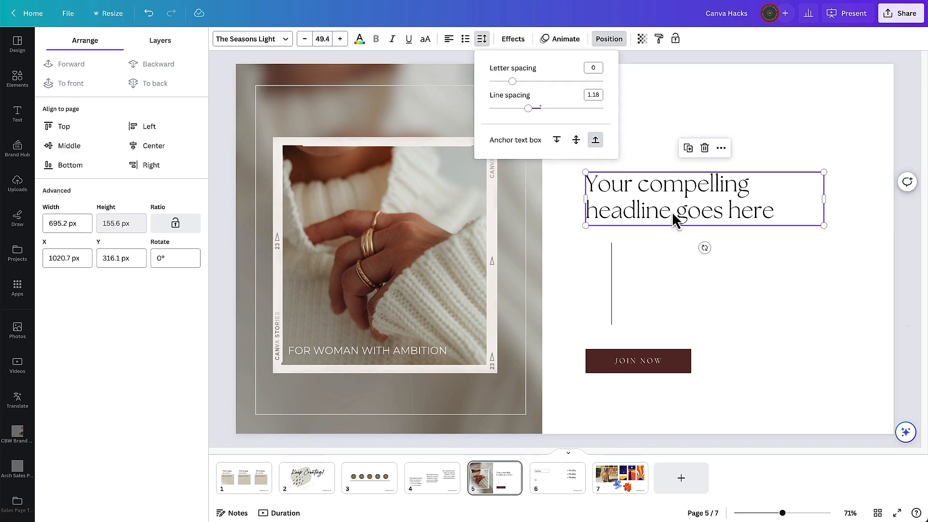
left_click(674, 212)
left_click(674, 213)
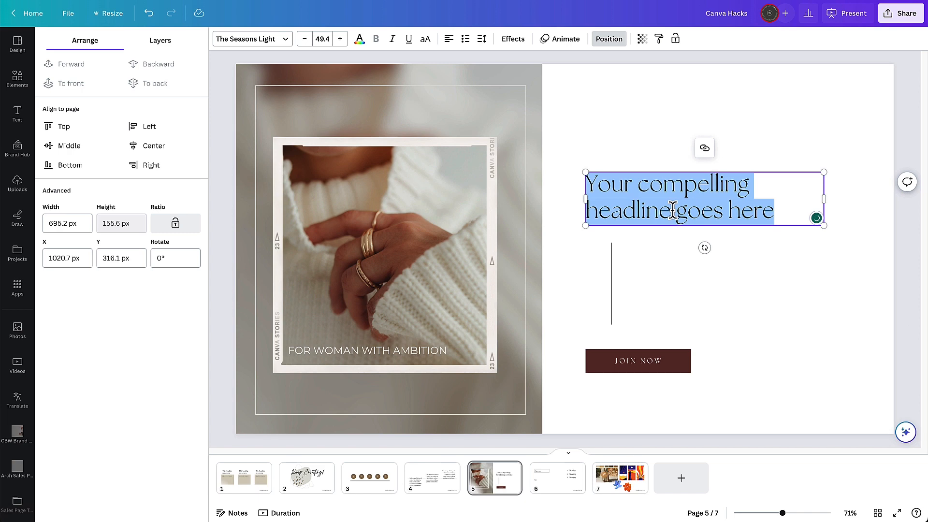
key("ctrl+v")
left_click(770, 257)
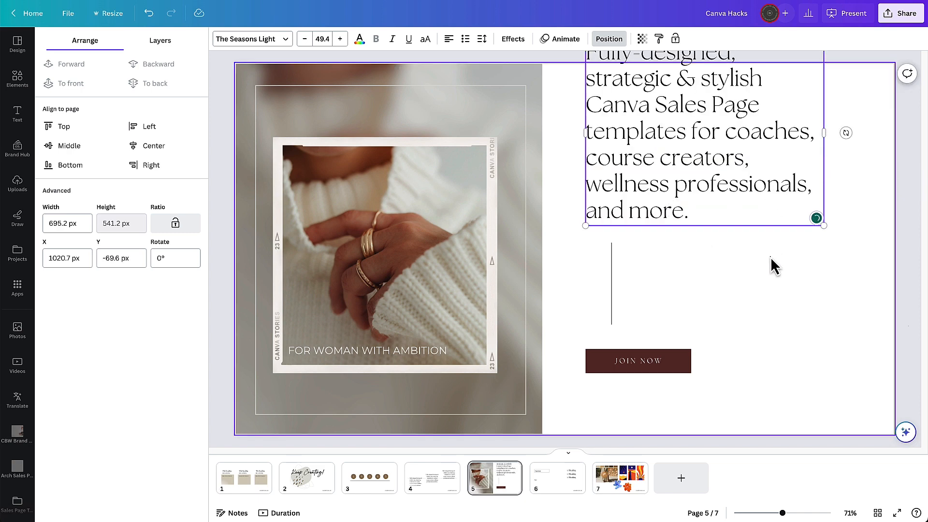
- Reduce the pasted headline's font size to 44.4
left_click(735, 211)
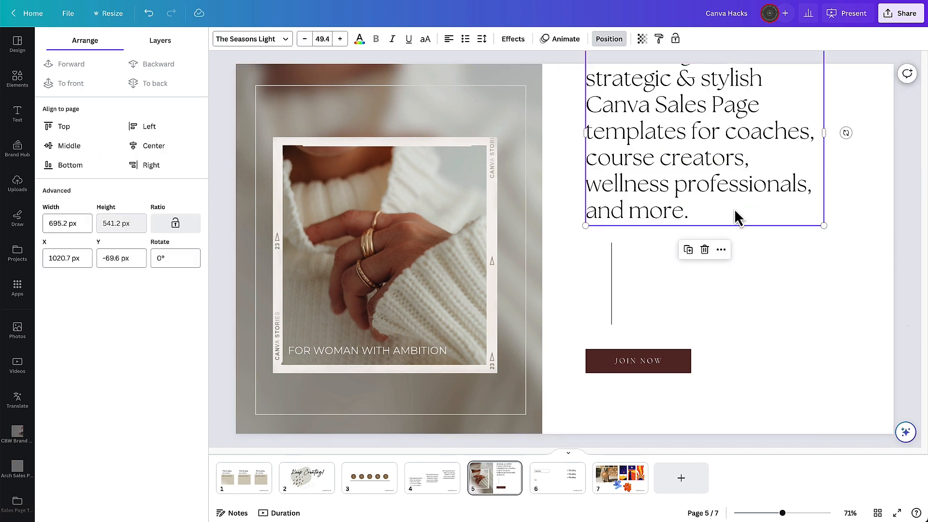
left_click(304, 40)
left_click(304, 40)
left_click(304, 40)
left_click(304, 40)
left_click(304, 40)
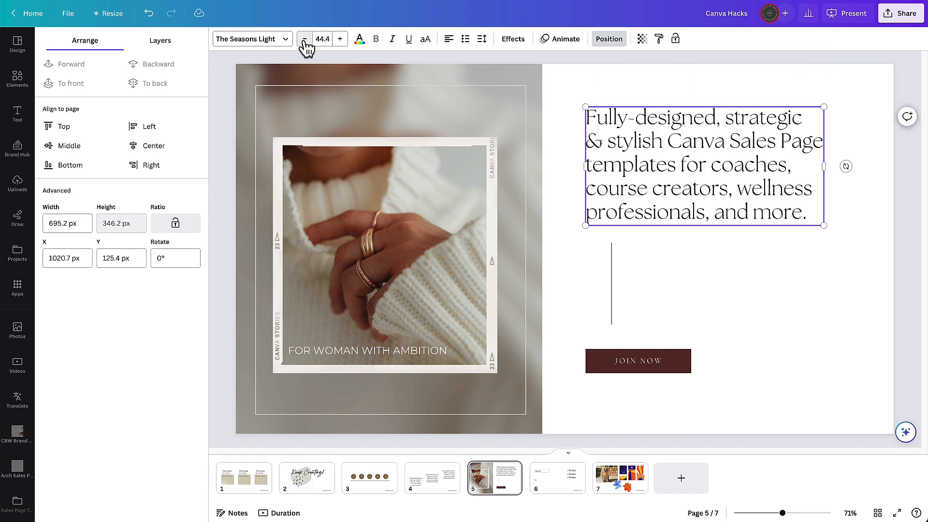
- Cycle the Alignment text's alignment through right, left and centre on slide 6
left_click(640, 305)
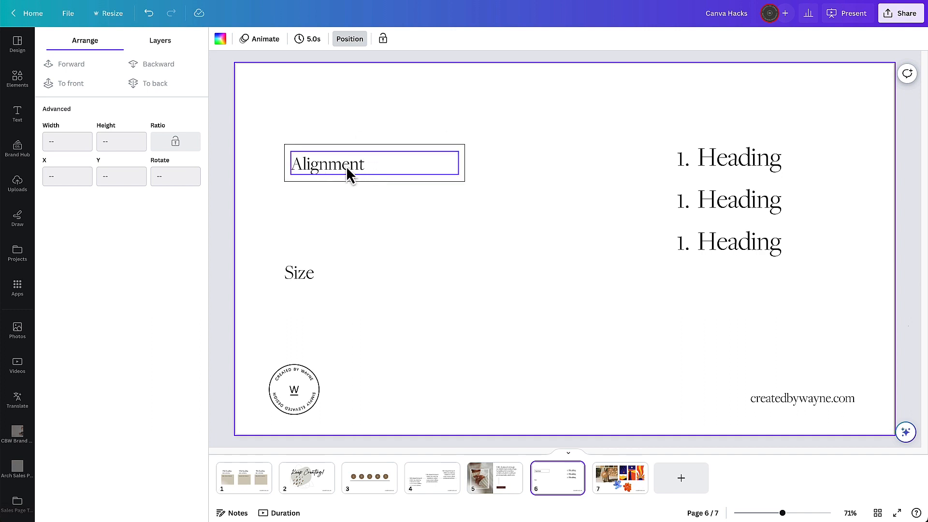
left_click(349, 175)
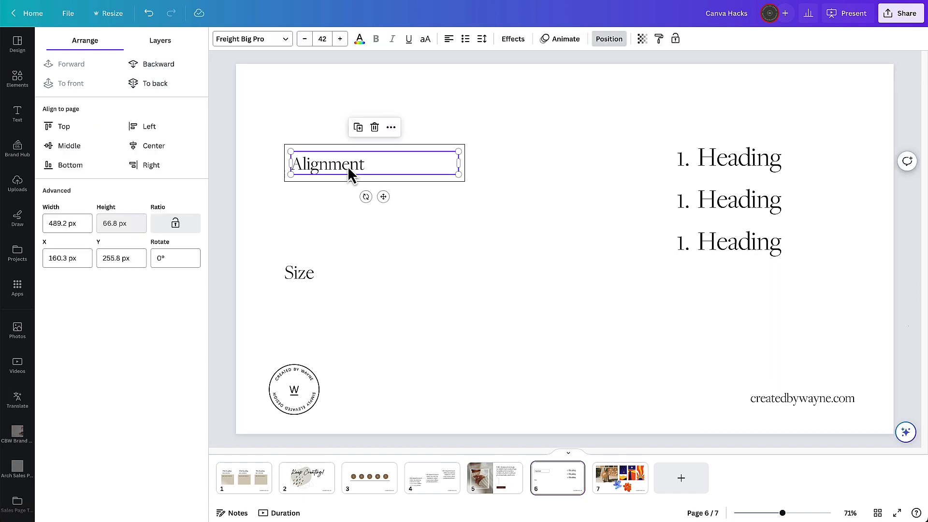
key("shift")
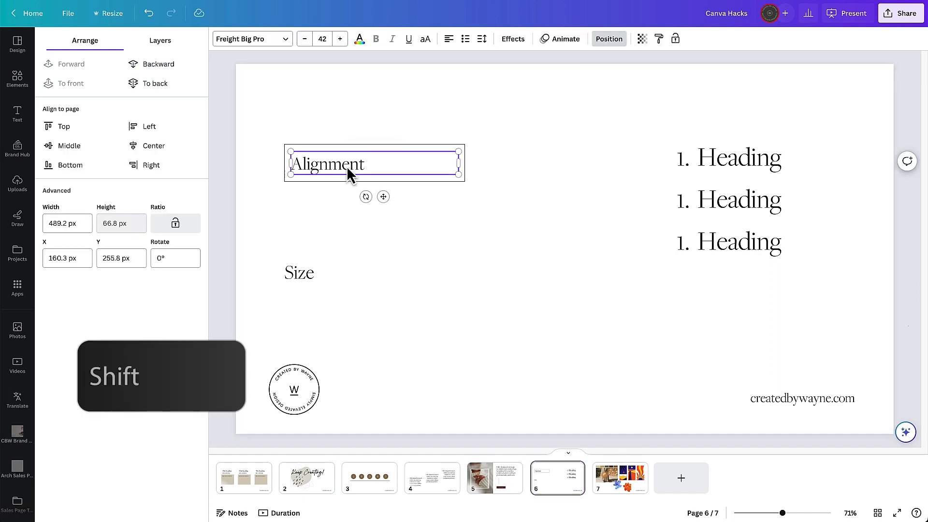
key("ctrl")
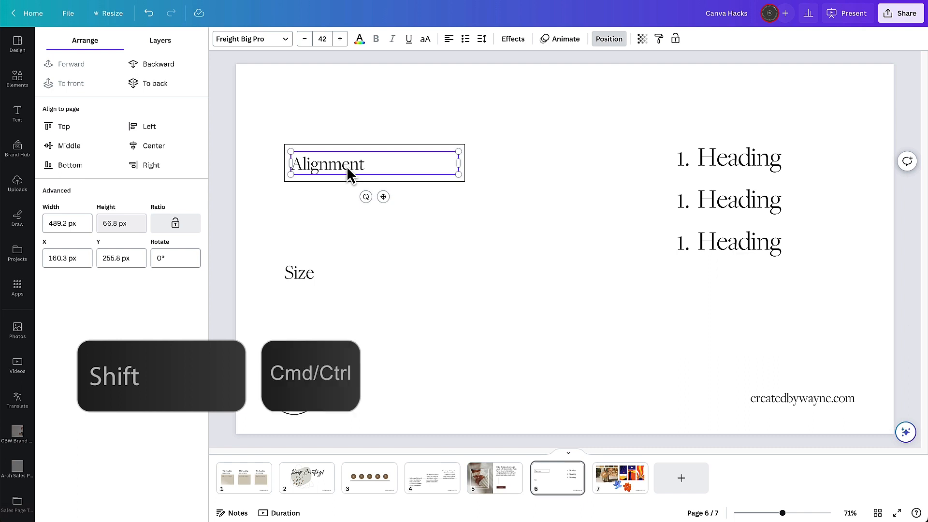
key("ctrl+shift+r")
key("ctrl+shift+l")
key("ctrl+shift+c")
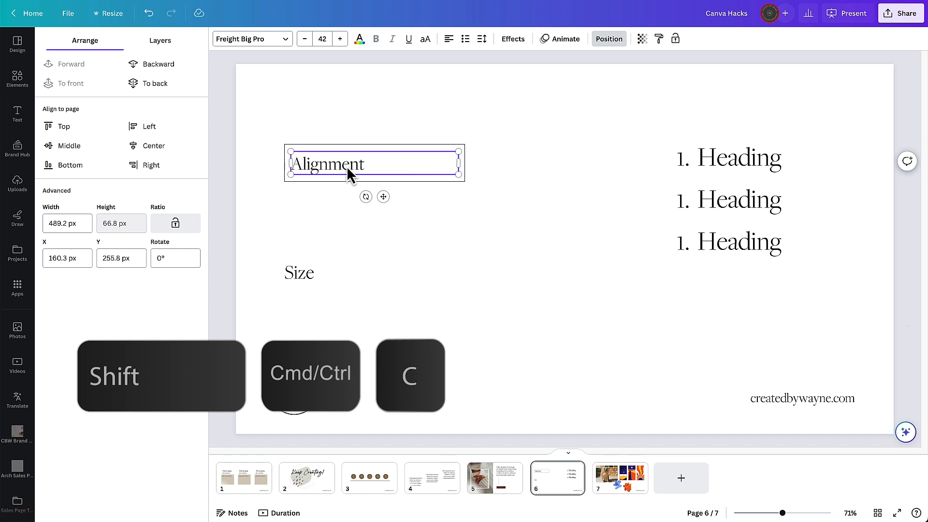
- Change the Size text's font size up and down in single steps, ending at 86
left_click(334, 222)
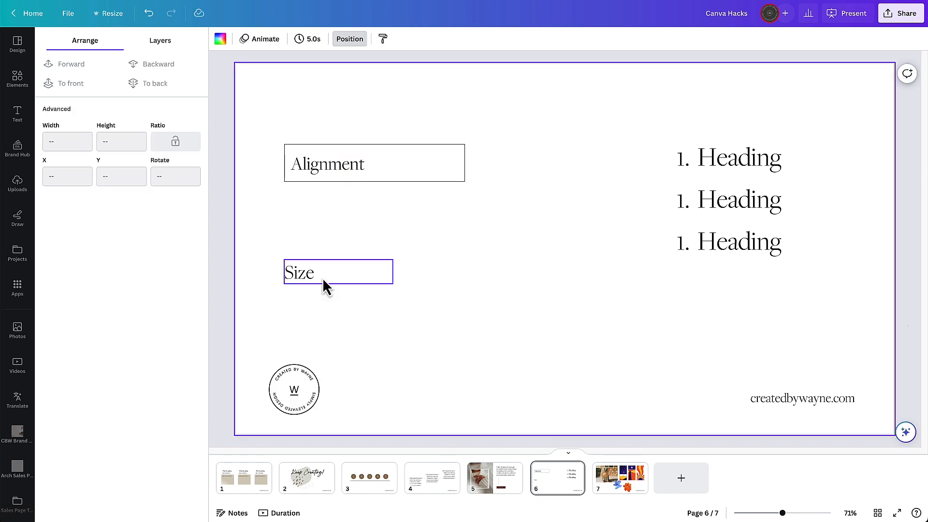
left_click(323, 277)
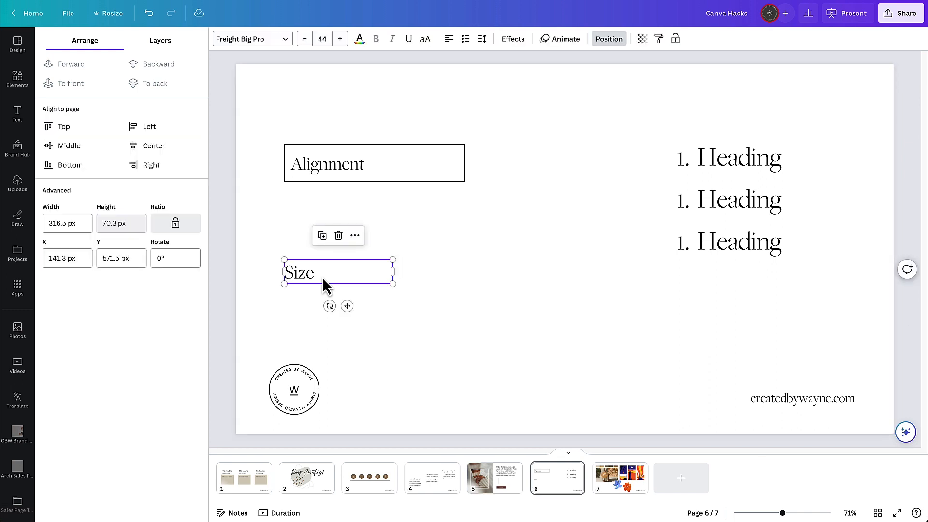
left_click(462, 253)
left_click(333, 269)
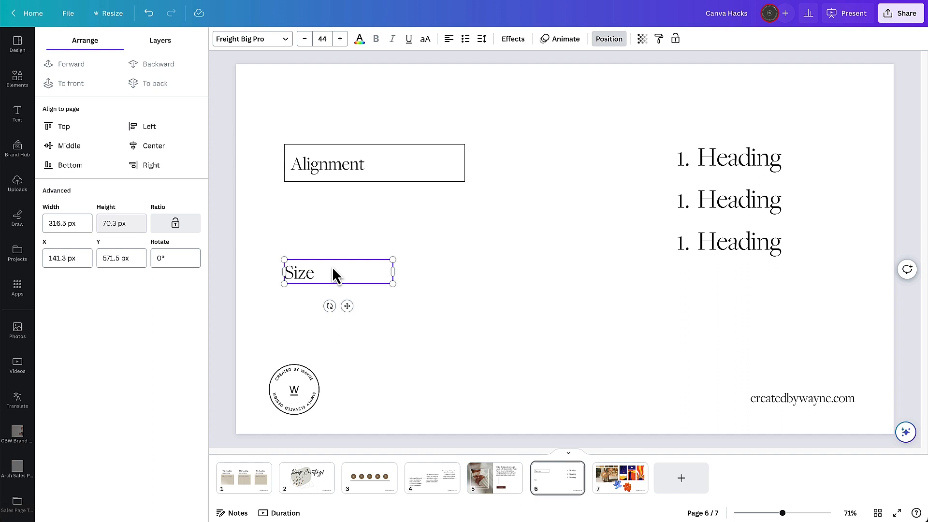
key("shift")
key("ctrl")
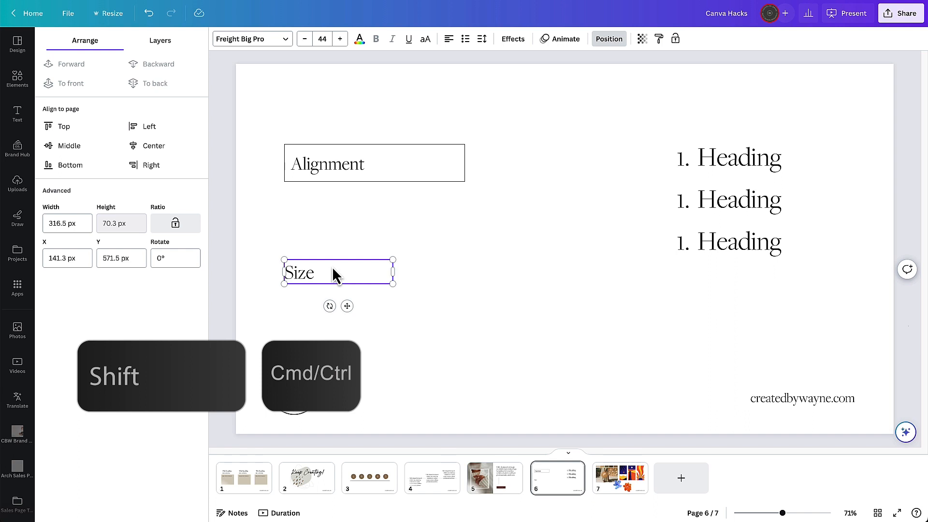
key("ctrl+shift+period")
key("ctrl+shift+period")
key("ctrl+shift+period")
key("ctrl+shift+period")
key("ctrl+shift+period")
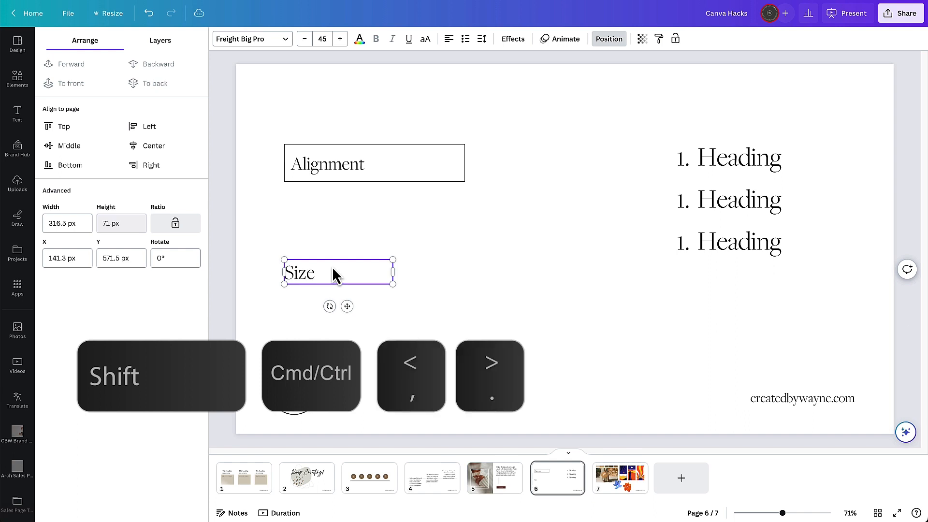
key("ctrl+shift+period")
key("ctrl+shift+period")
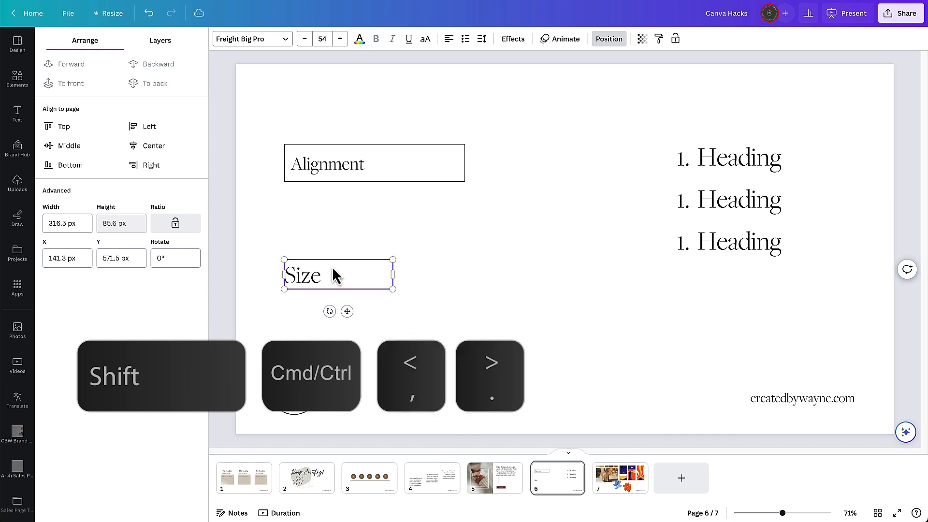
key("ctrl+shift+comma")
key("ctrl+shift+comma")
key("ctrl+shift+comma")
key("ctrl+shift+comma")
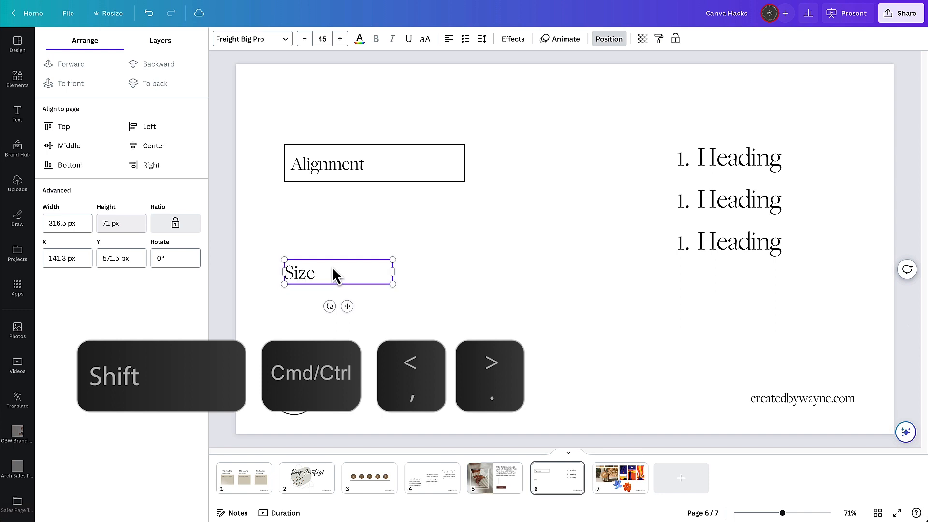
key("ctrl+shift+period")
key("ctrl+shift+period")
key("ctrl+shift+period")
key("ctrl+shift+period")
key("ctrl+shift+period")
key("ctrl+shift+period")
key("ctrl+shift+period")
key("ctrl+shift+period")
key("ctrl+shift+period")
key("ctrl+shift+period")
key("ctrl+shift+period")
key("ctrl+shift+period")
key("ctrl+shift+period")
key("ctrl+shift+period")
key("ctrl+shift+period")
key("ctrl+shift+period")
key("ctrl+shift+period")
key("ctrl+shift+period")
key("ctrl+shift+period")
key("ctrl+shift+period")
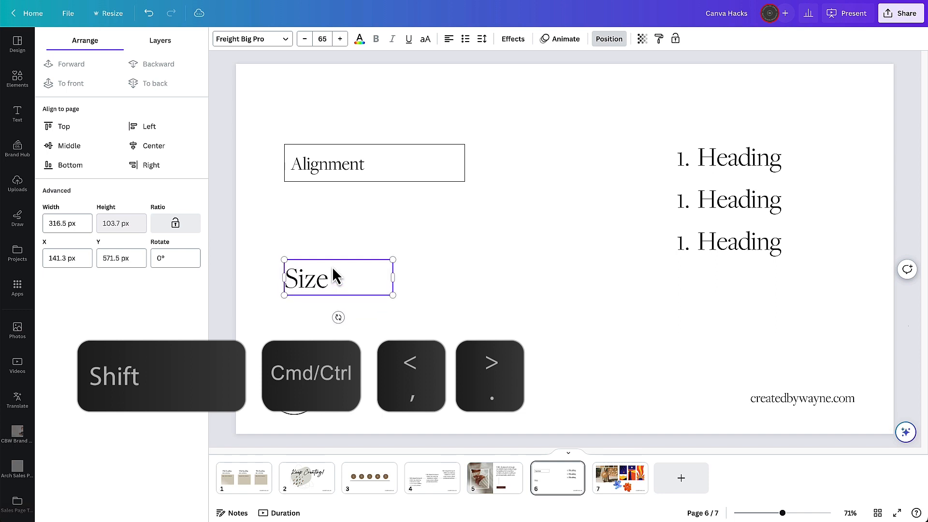
key("ctrl+shift+period")
key("ctrl+shift+period")
key("ctrl+shift+period")
key("ctrl+shift+period")
key("ctrl+shift+period")
key("ctrl+shift+period")
key("ctrl+shift+period")
key("ctrl+shift+period")
key("ctrl+shift+period")
key("ctrl+shift+period")
key("ctrl+shift+period")
key("ctrl+shift+period")
key("ctrl+shift+period")
key("ctrl+shift+period")
key("ctrl+shift+period")
key("ctrl+shift+period")
key("ctrl+shift+period")
key("ctrl+shift+period")
key("ctrl+shift+period")
key("ctrl+shift+period")
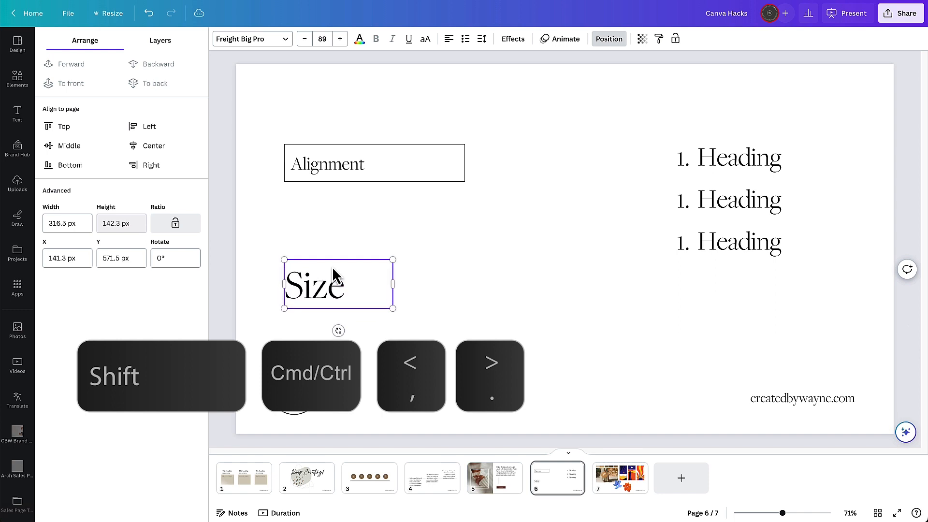
key("ctrl+shift+comma")
key("ctrl+shift+comma")
key("ctrl+shift+comma")
key("ctrl+shift+comma")
key("ctrl+shift+comma")
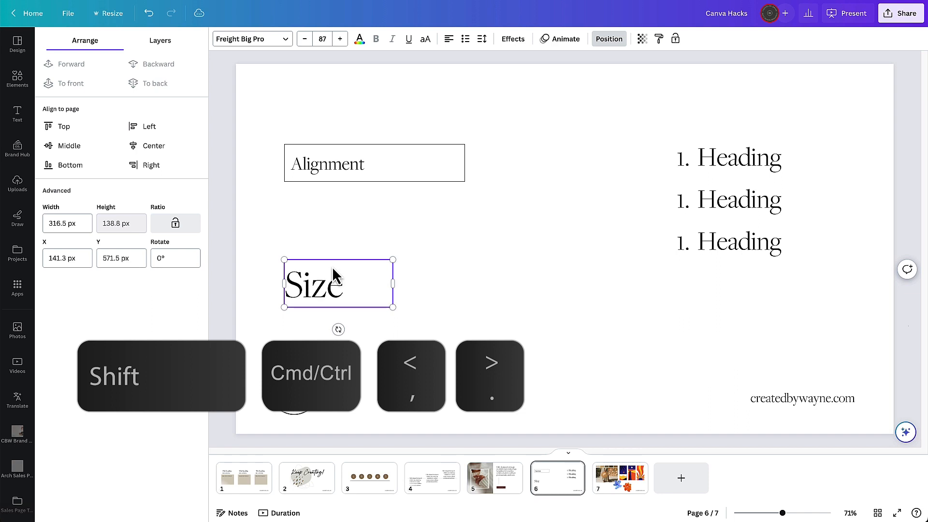
key("ctrl+shift+comma")
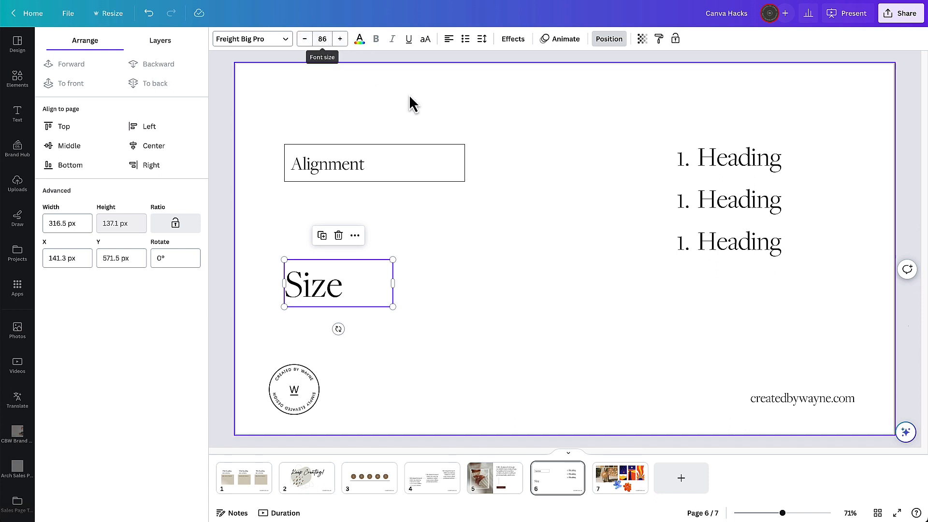
left_click(489, 300)
left_click(338, 296)
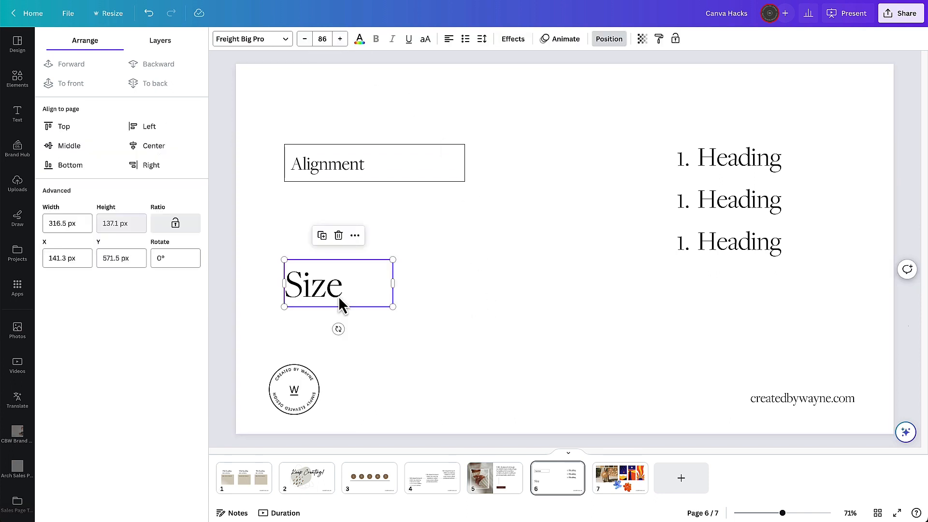
left_click(475, 286)
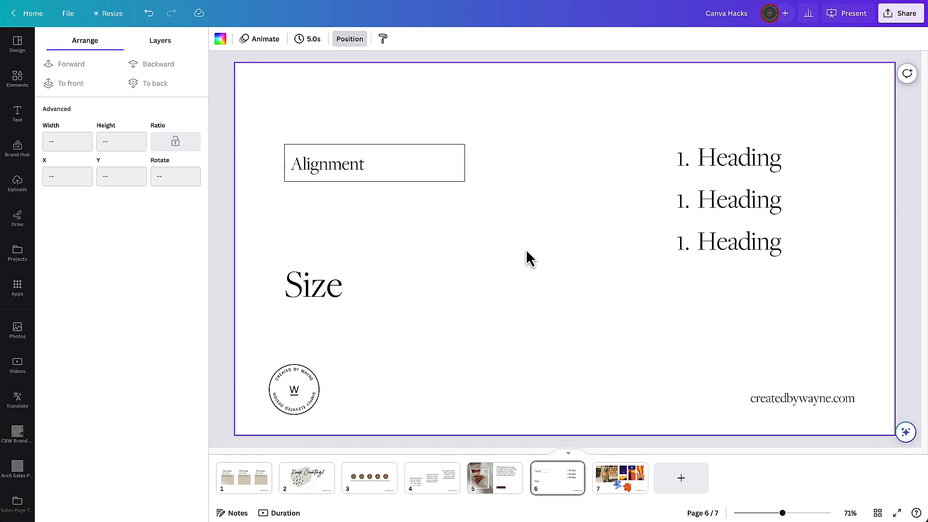
- Add a brown circle shape to the slide
key("c")
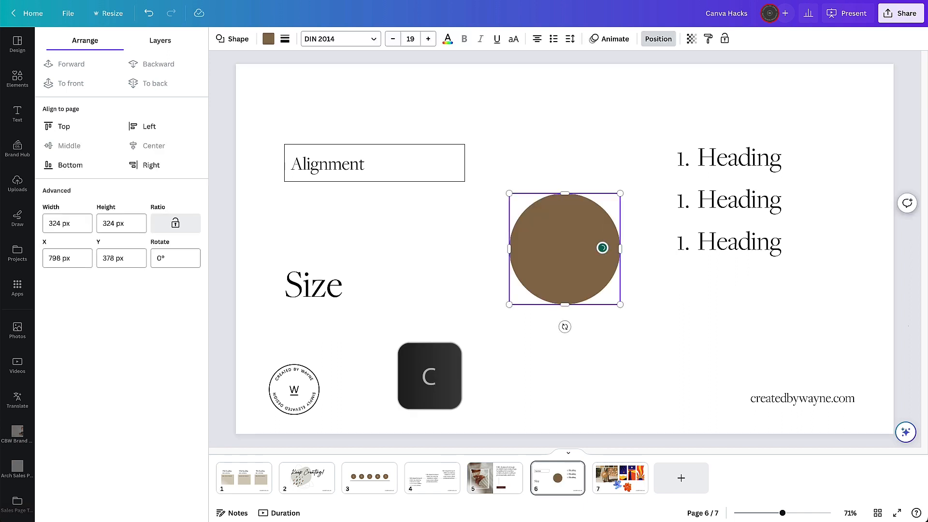
left_click(544, 134)
- Add a square, colour it light beige and move it to overlap the circle's lower right
key("r")
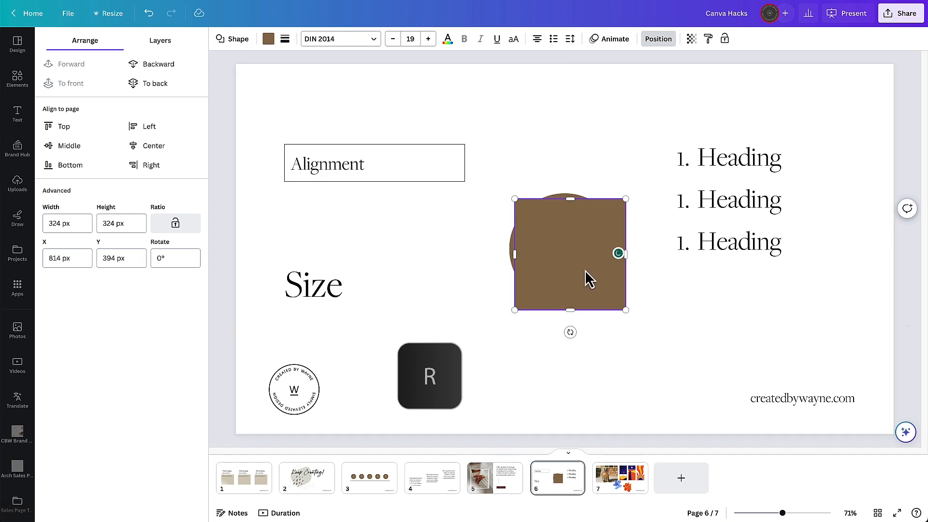
left_click(268, 39)
left_click(187, 248)
left_click_drag(581, 280, 604, 314)
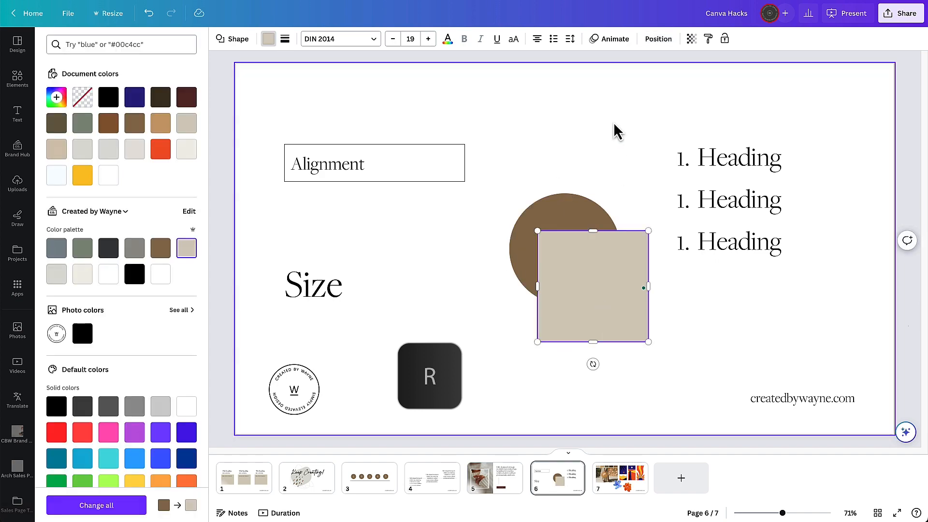
left_click(612, 125)
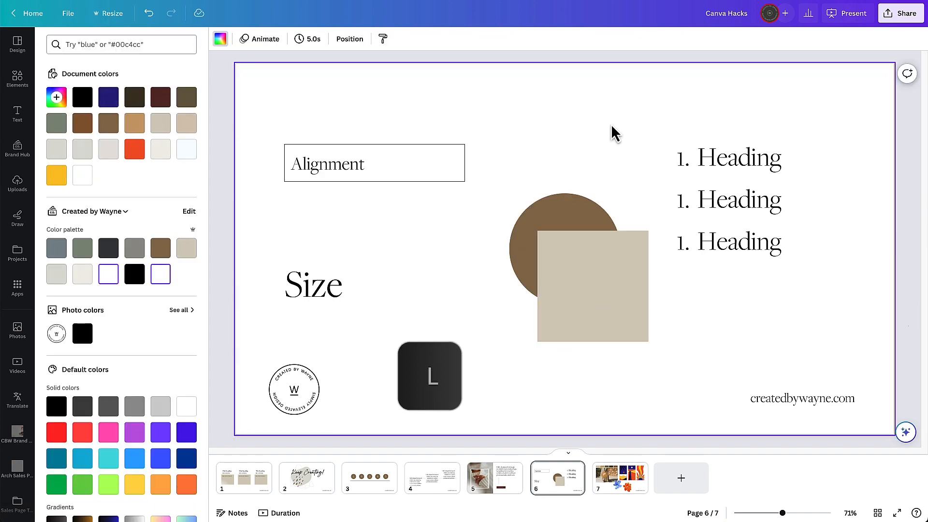
- Add a line, set its weight to 8 and shorten it to end over the square
key("l")
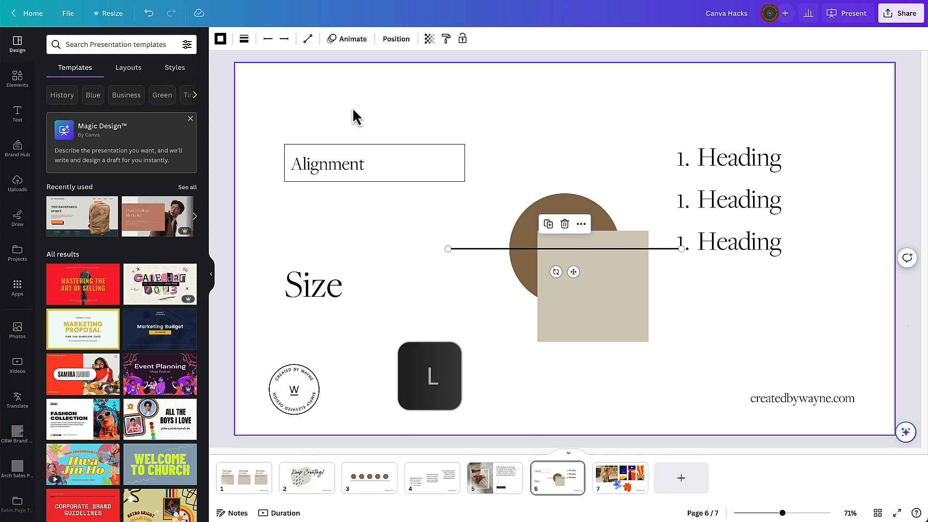
left_click(244, 39)
left_click_drag(248, 124, 253, 124)
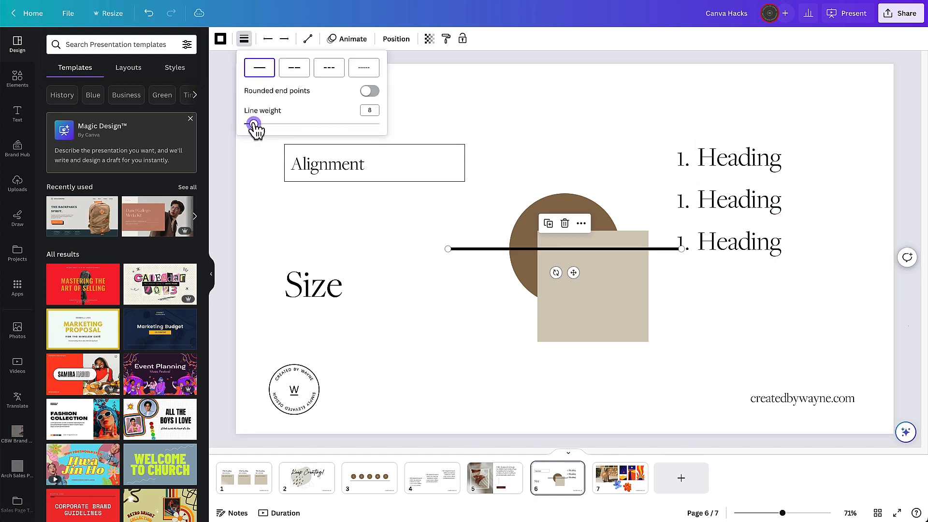
left_click_drag(682, 249, 584, 255)
left_click(613, 149)
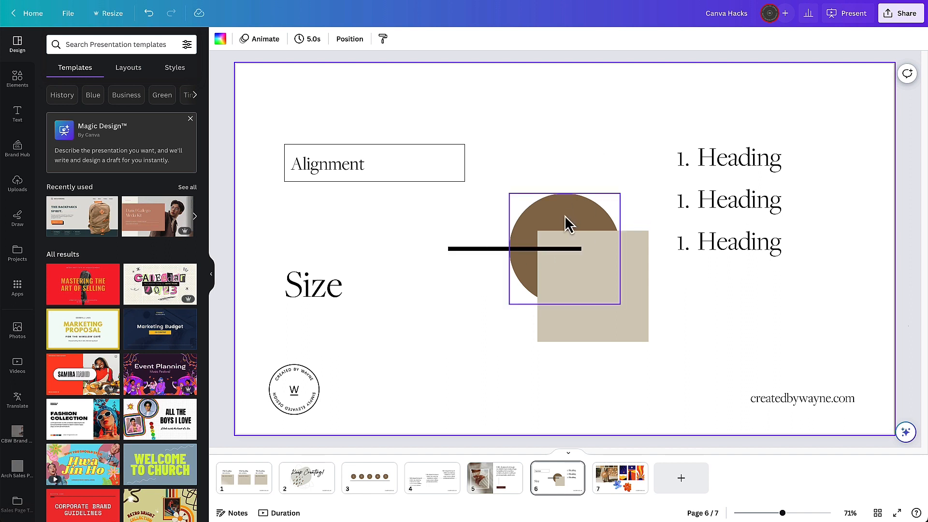
- Move the circle forward and backward through the layer order
key("ctrl")
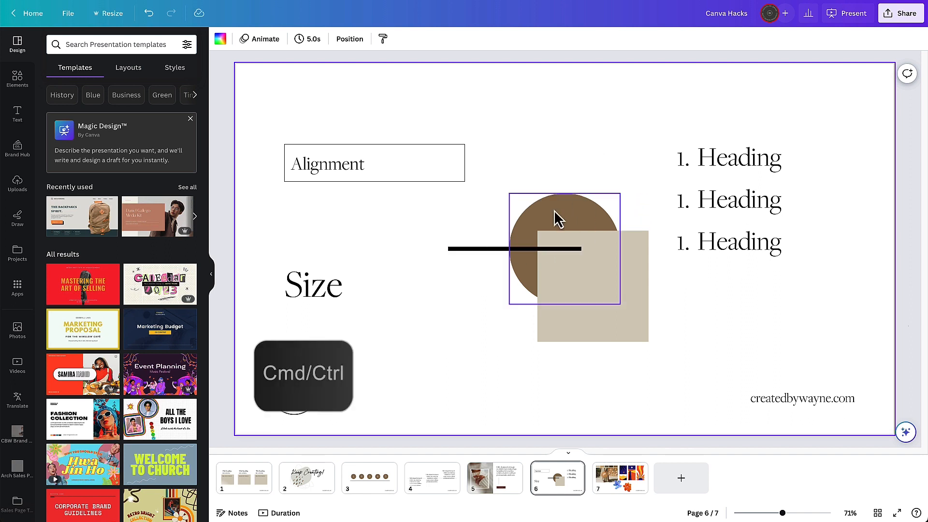
left_click(559, 219, "ctrl")
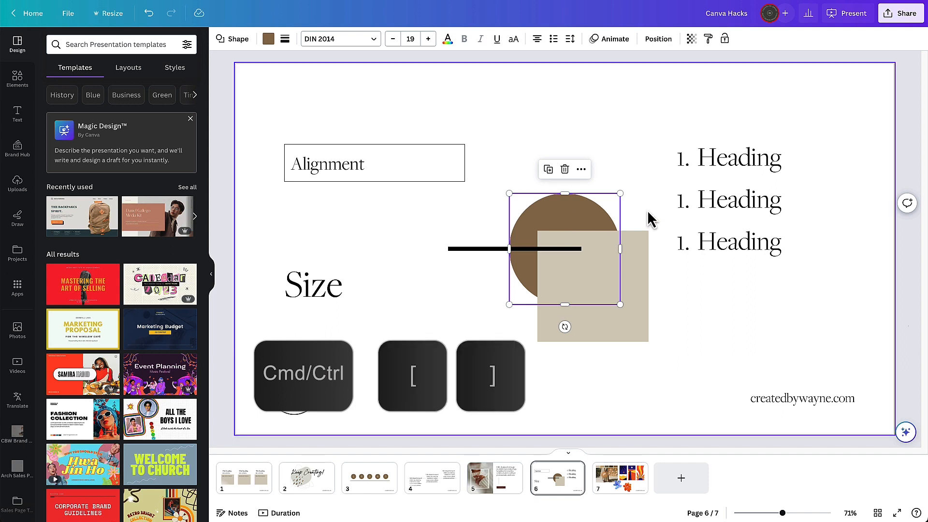
key("ctrl+bracketright")
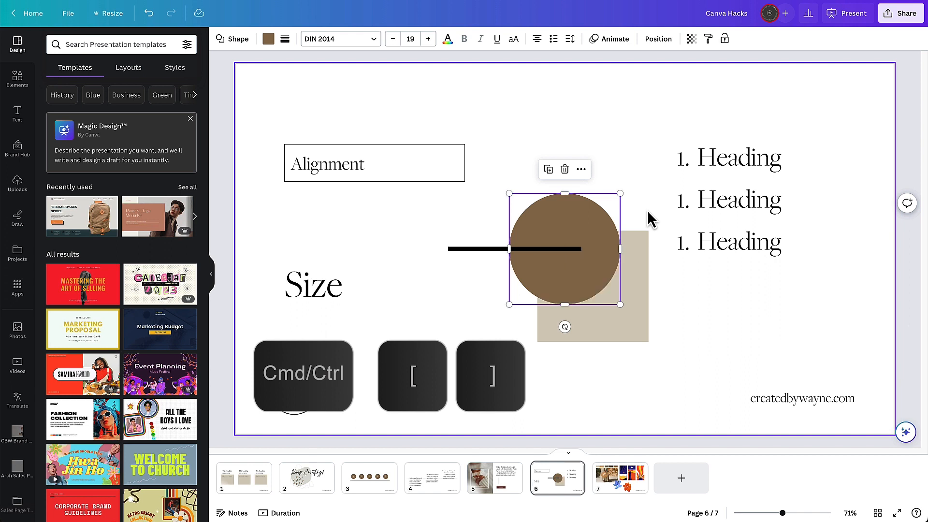
key("ctrl+bracketright")
key("ctrl+bracketleft")
key("ctrl+bracketleft")
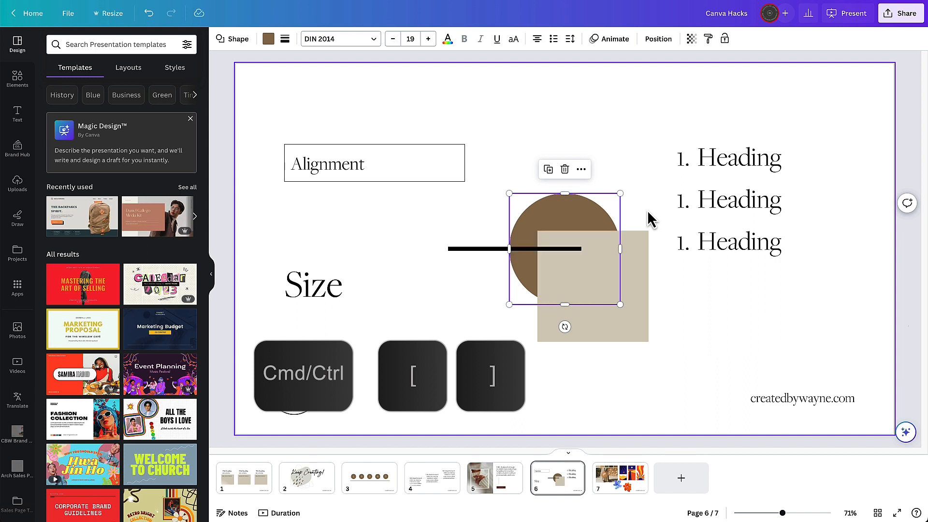
key("ctrl+bracketright")
key("ctrl+bracketright")
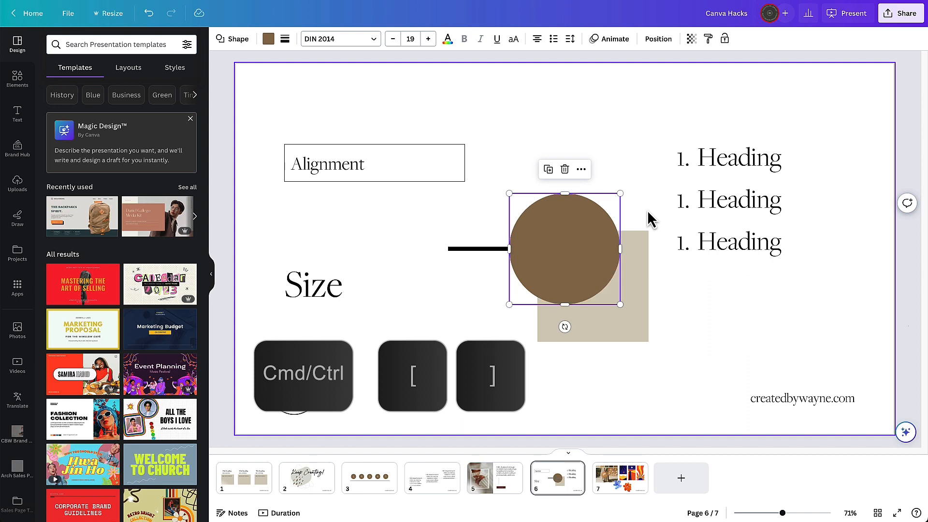
key("ctrl+bracketleft")
key("ctrl+bracketleft")
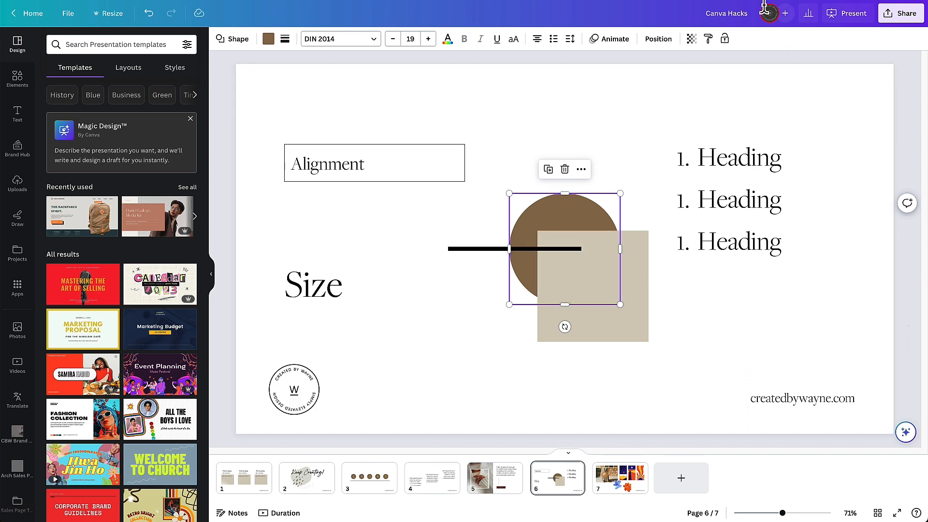
- Try to bring the circle to the very front of the layer order
left_click(603, 290)
left_click(546, 221)
key("ctrl+alt+bracketright")
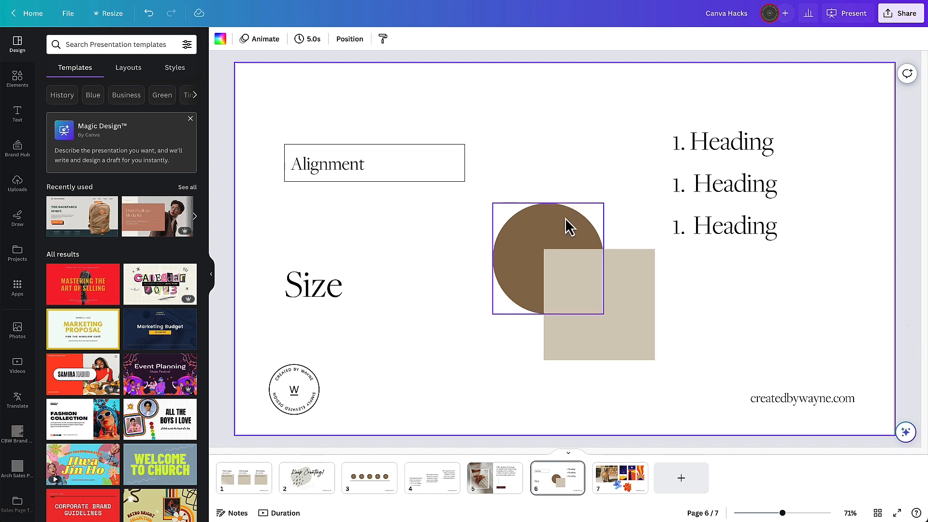
- Duplicate the circle by dragging a copy up to the slide's top edge
key("alt")
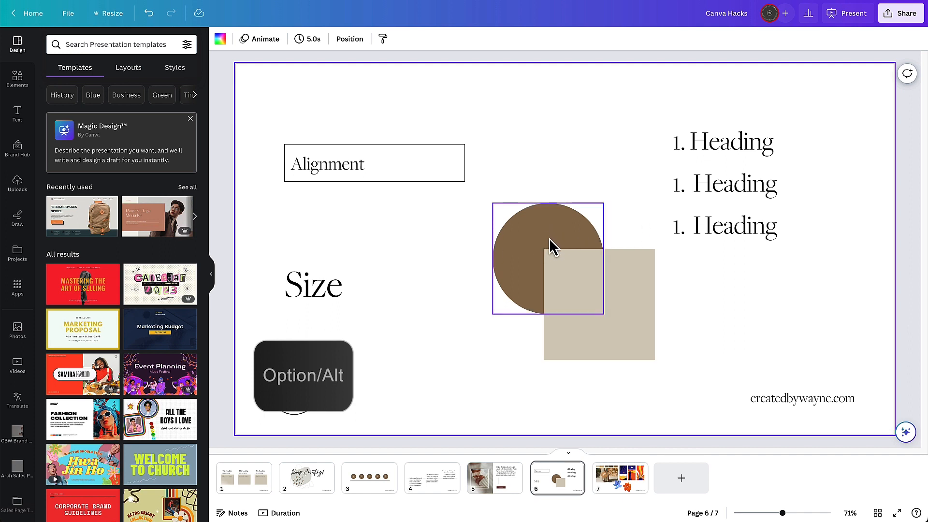
left_click_drag(553, 244, 574, 104)
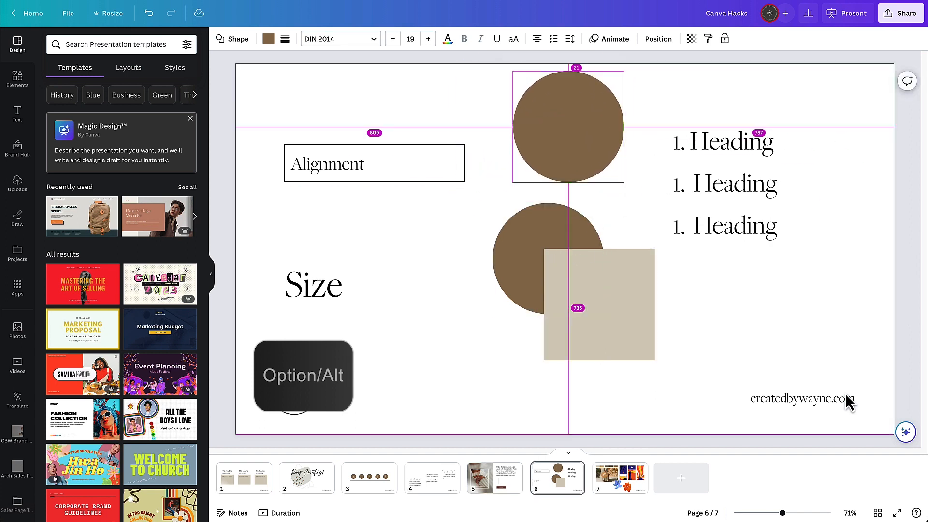
- Move the square toward the lower left and drag the Size text up toward the centre
left_click_drag(573, 313, 404, 366)
left_click(319, 296)
left_click_drag(320, 294, 391, 230)
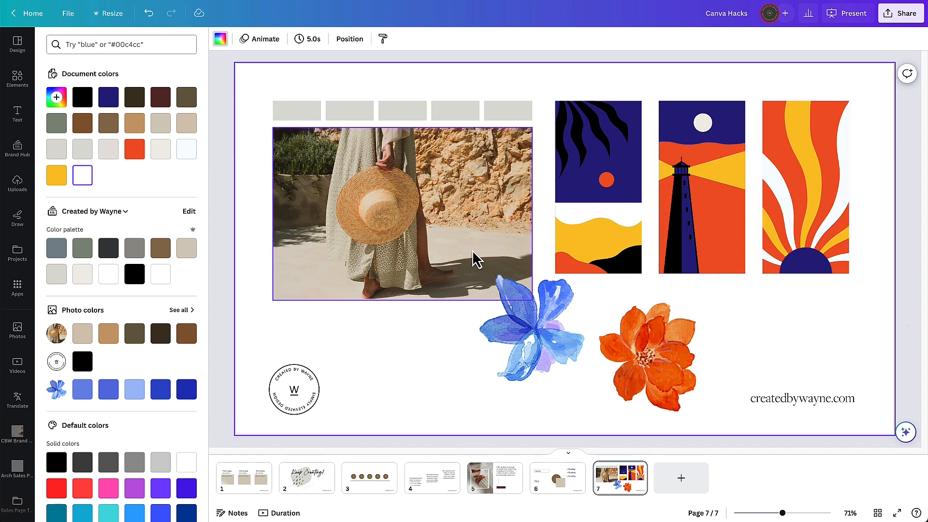
- Fill the first grey bar above the photo with the beige colour sampled from the photo
left_click(669, 377)
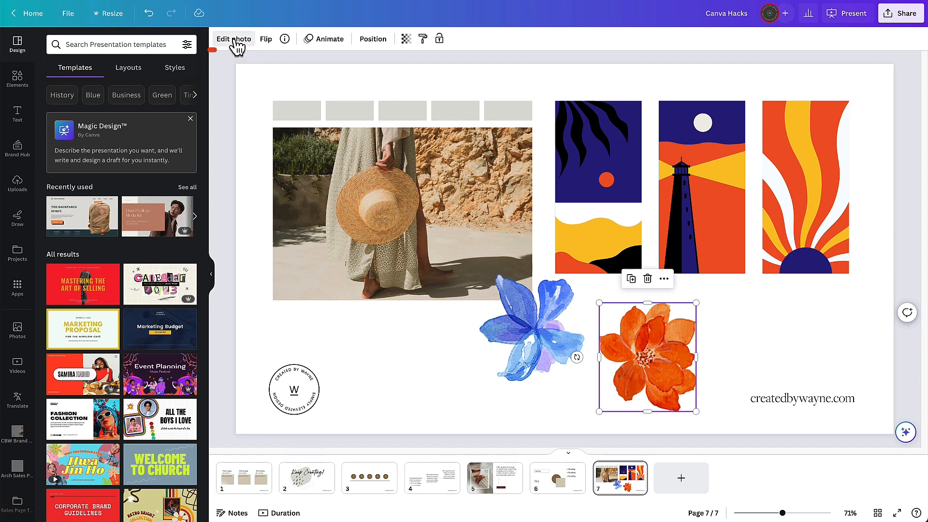
left_click(736, 356)
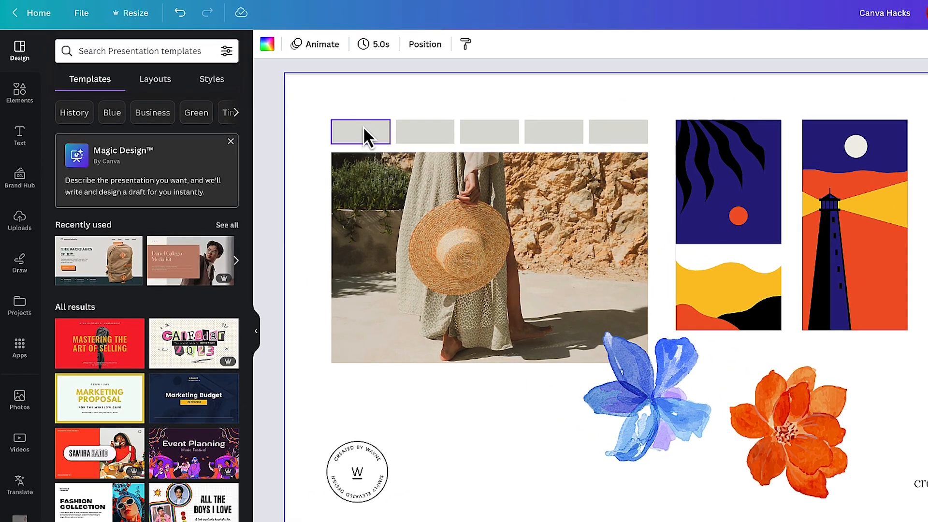
left_click(358, 126)
left_click(431, 132)
left_click(470, 134)
left_click(556, 135)
left_click(628, 134)
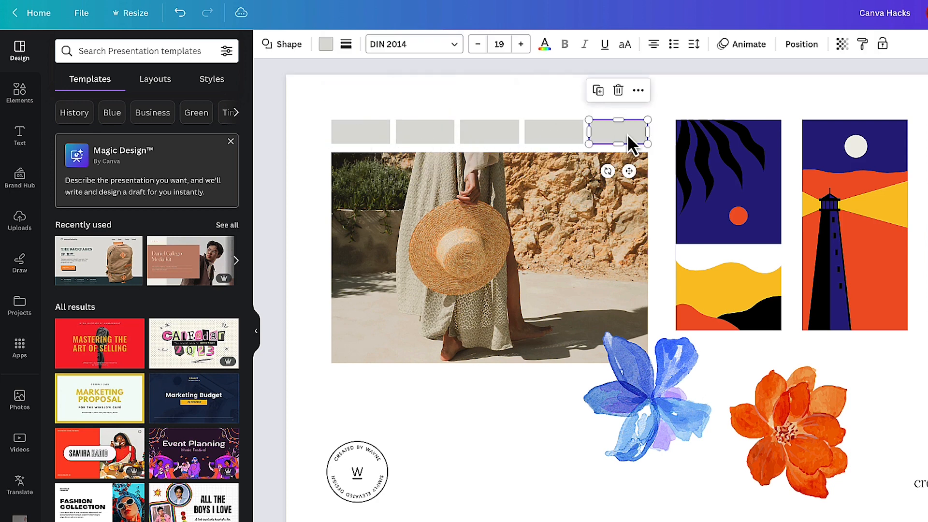
left_click(376, 140)
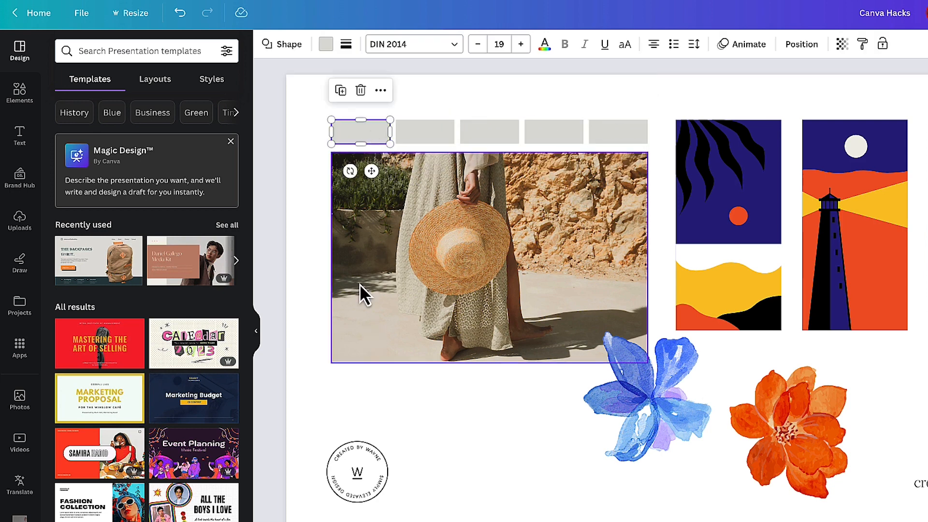
left_click(321, 119)
left_click(361, 131)
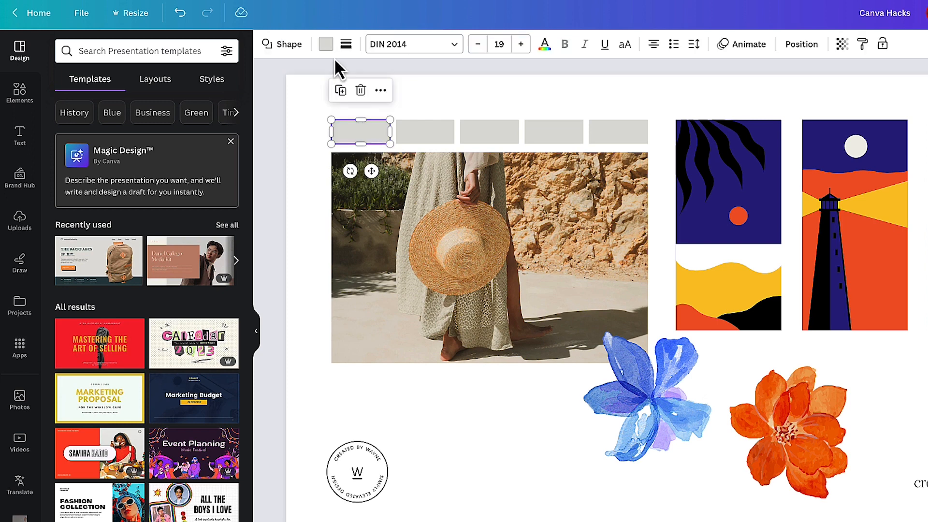
left_click(326, 45)
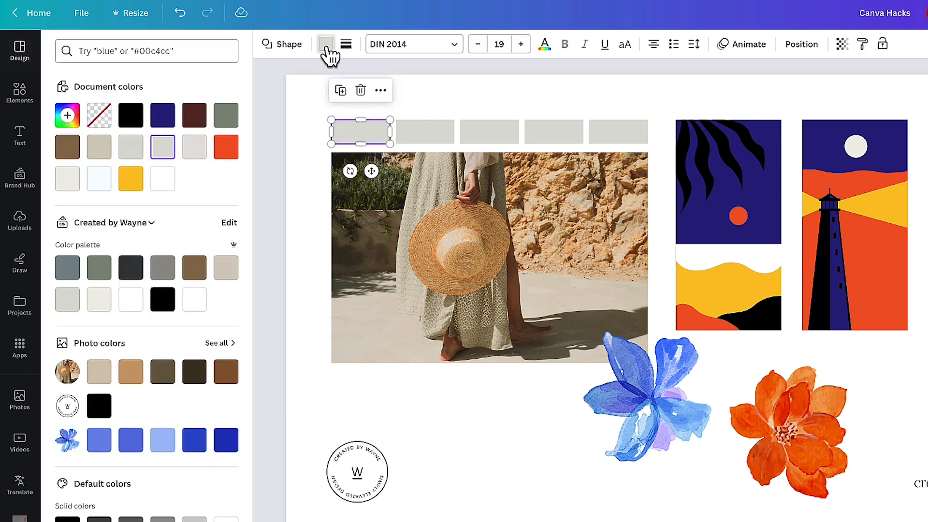
left_click(99, 382)
- Fill the remaining four bars with the tan, olive, dark brown and brown photo colours in turn
left_click(425, 133)
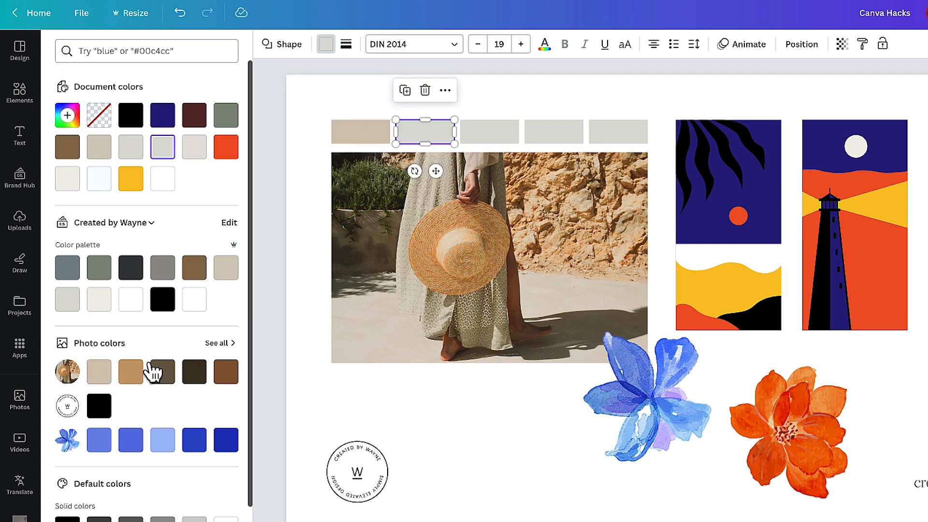
left_click(130, 371)
key("Tab")
key("Tab")
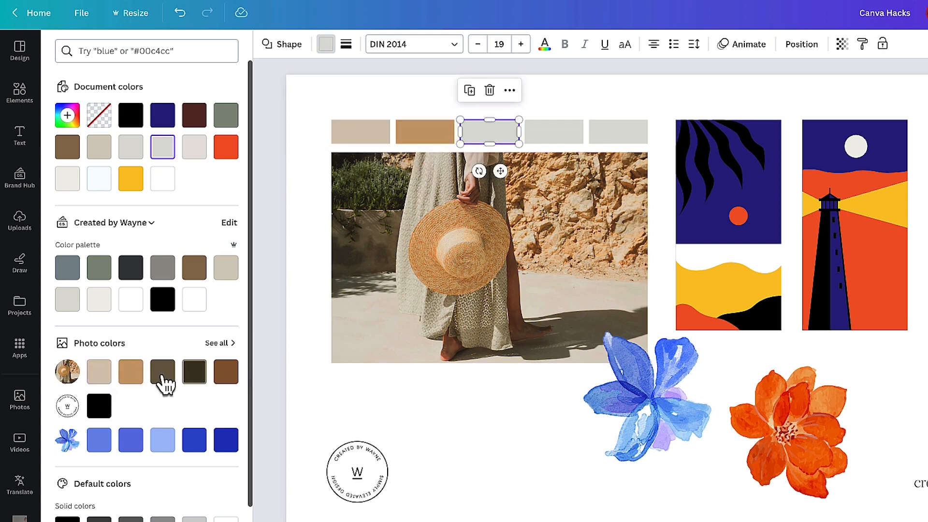
left_click(168, 379)
left_click(544, 136)
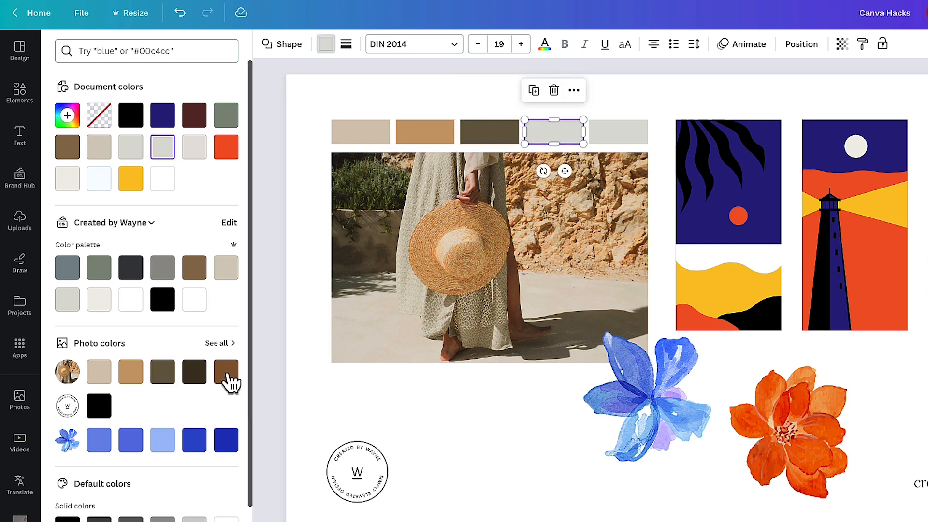
left_click(195, 374)
left_click(624, 136)
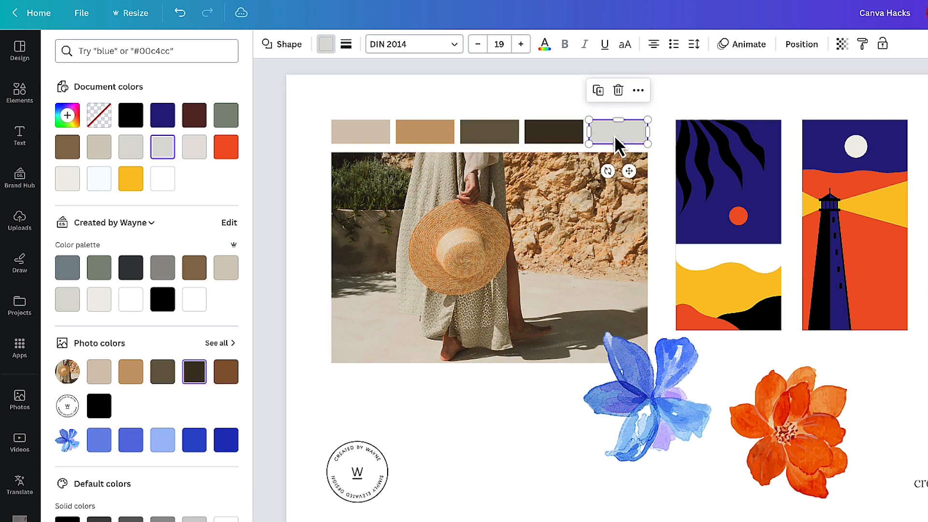
left_click(219, 376)
left_click(493, 438)
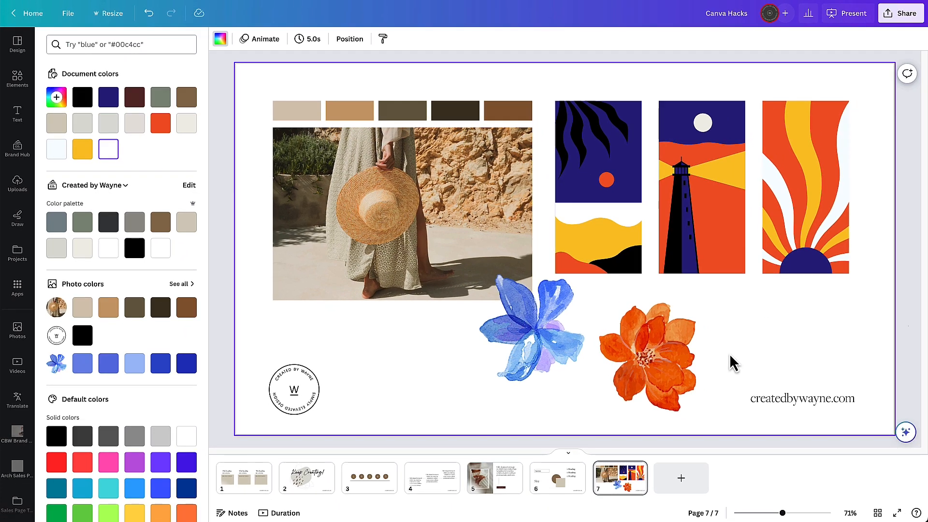
- Replace the navy in the illustrations with the olive photo colour across all pages
left_click(623, 166)
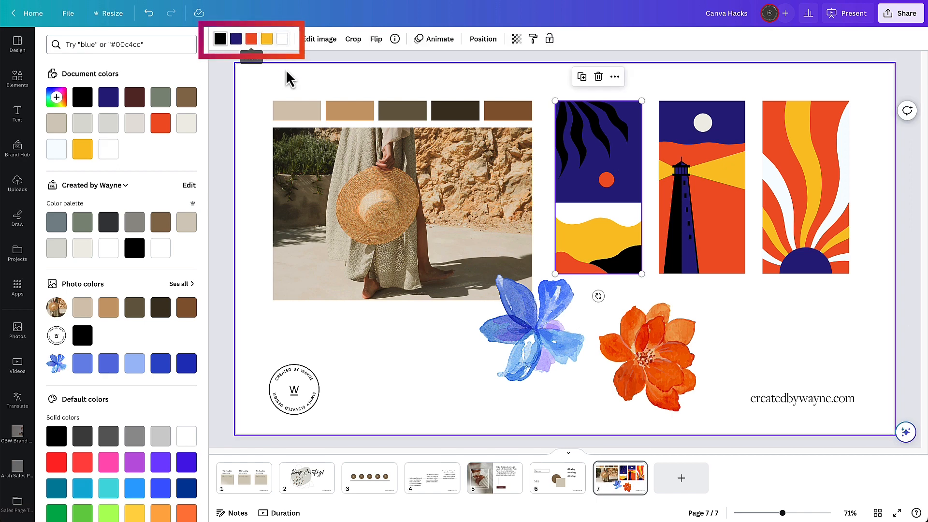
left_click(236, 41)
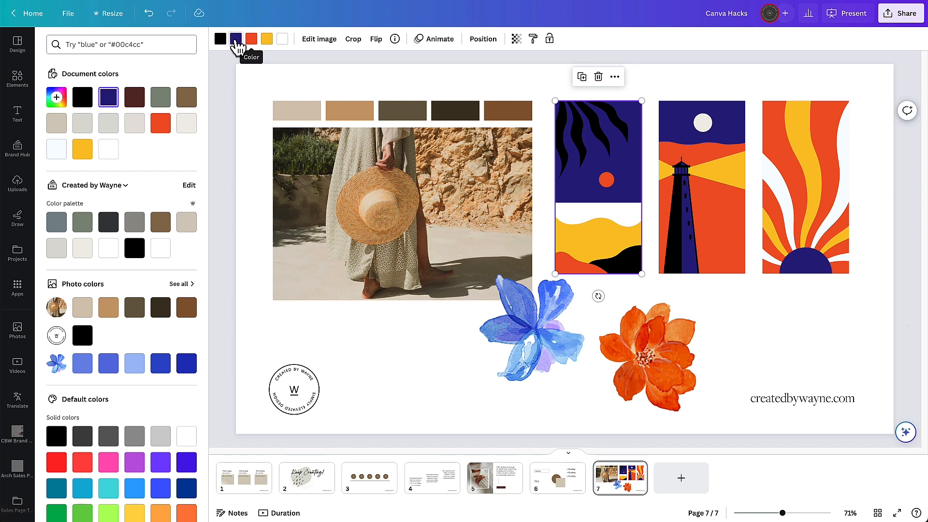
left_click(135, 312)
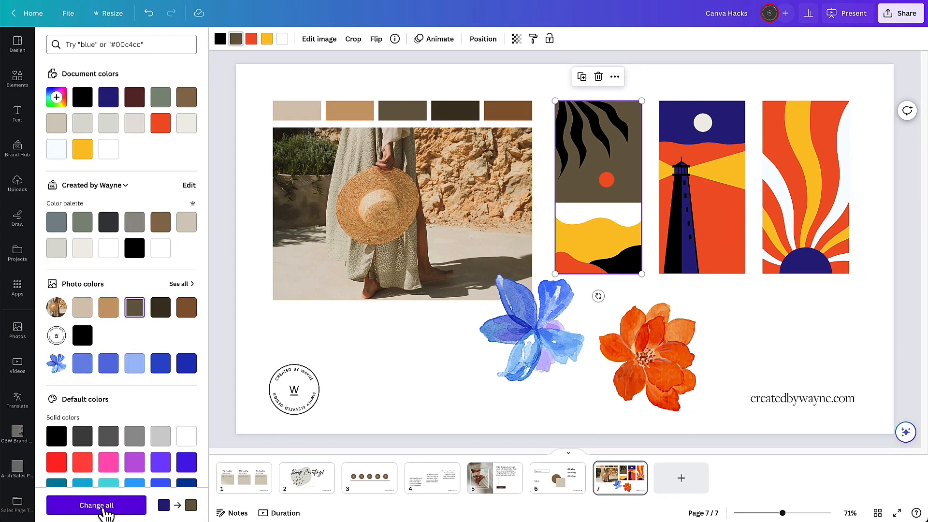
left_click(103, 510)
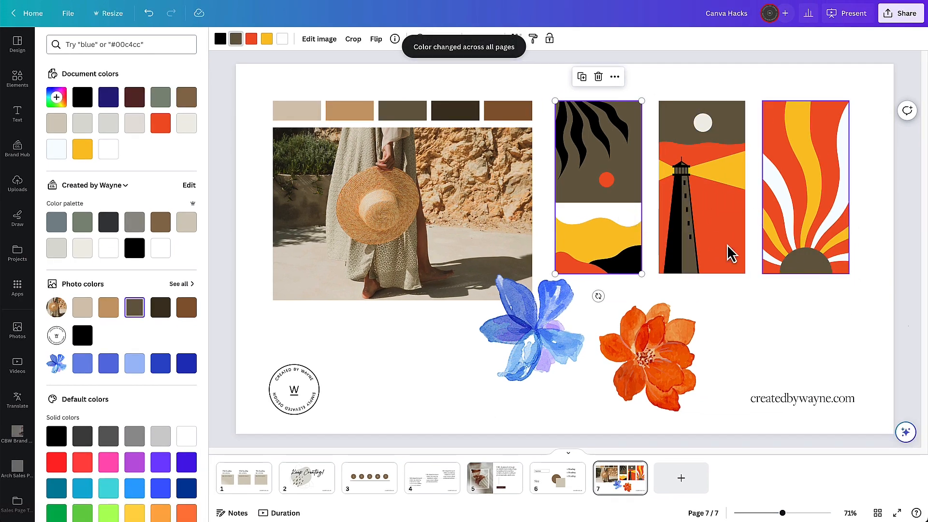
- Replace the orange in the illustrations with the brown photo colour across all pages
left_click(251, 40)
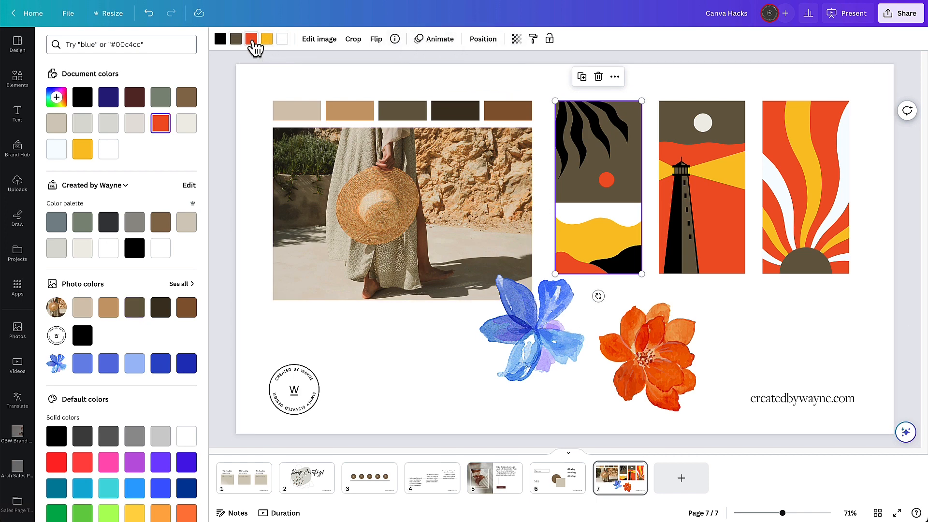
left_click(187, 308)
left_click(108, 508)
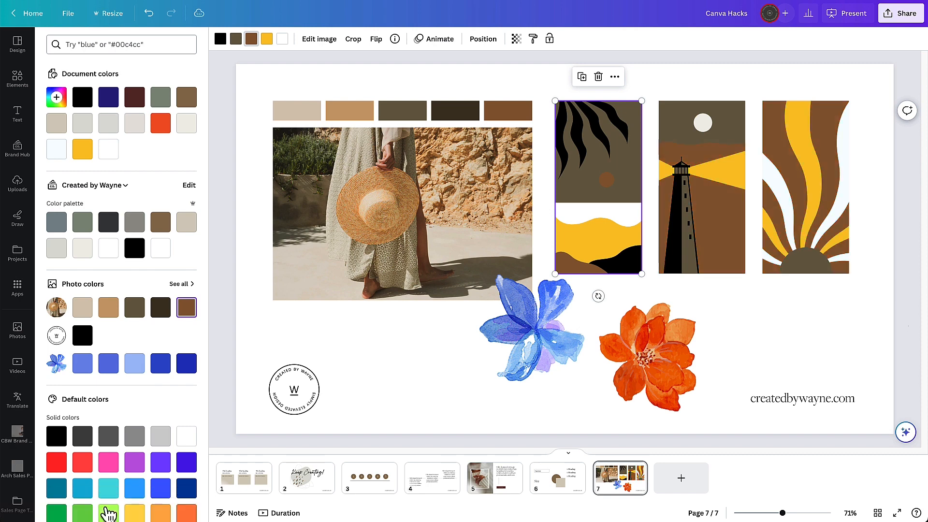
- Replace the yellow in the illustrations with the beige photo colour across all pages, then deselect
left_click(267, 38)
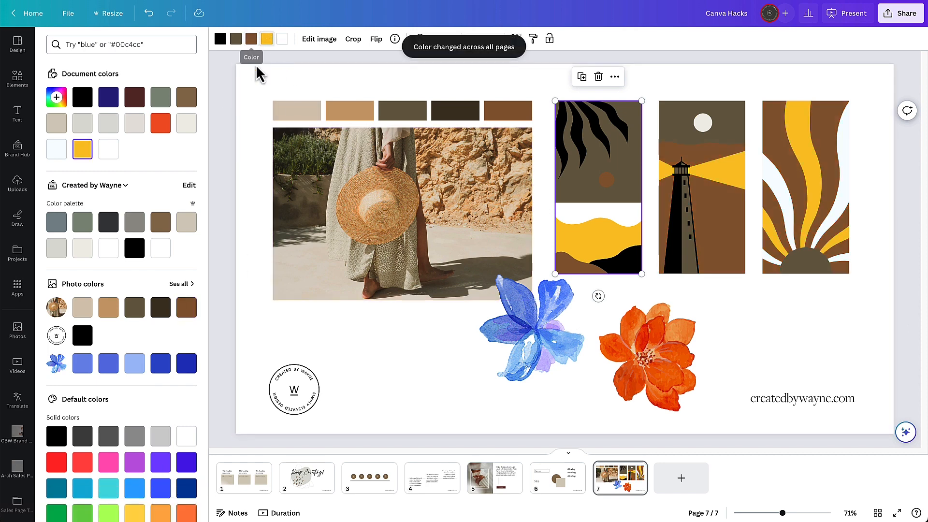
left_click(82, 309)
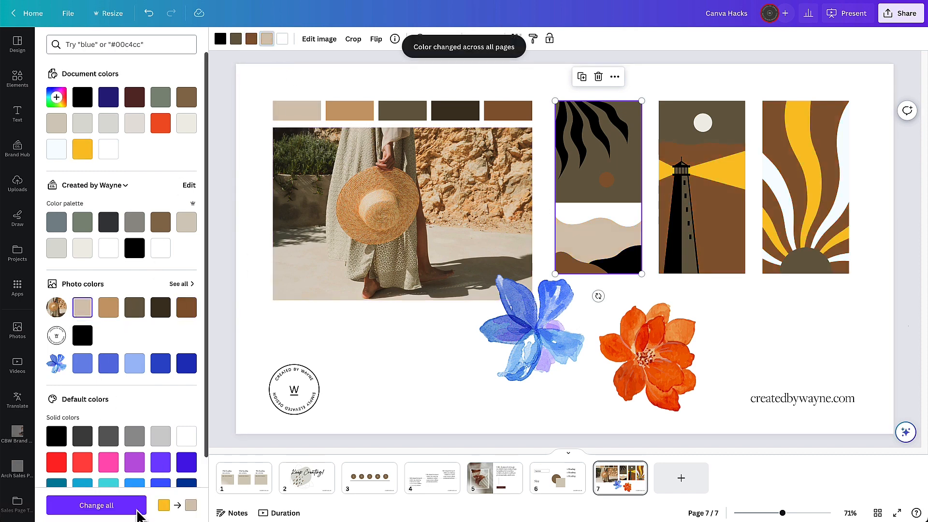
left_click(111, 512)
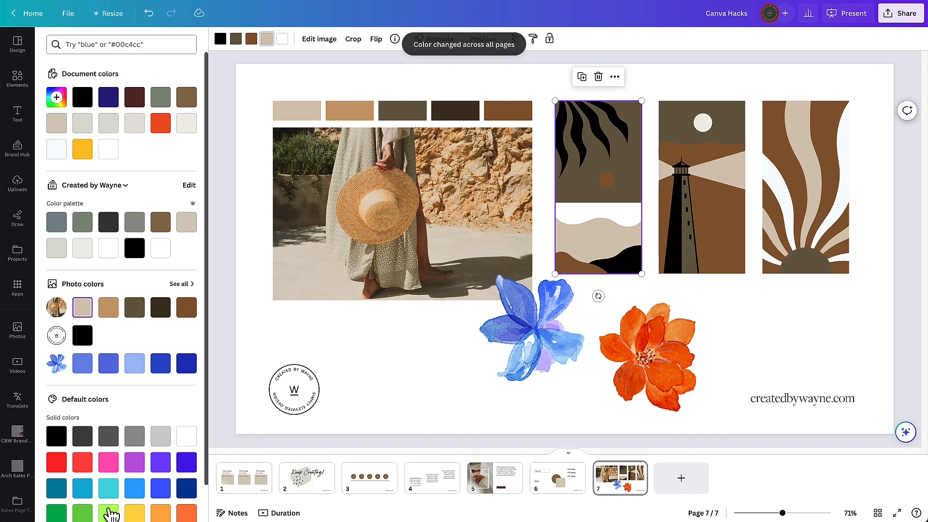
left_click(869, 185)
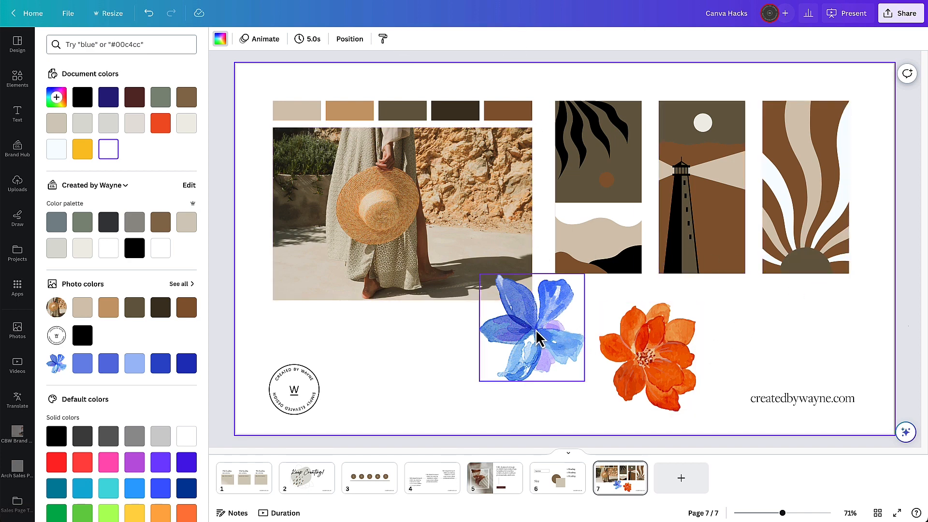
- Nudge the blue and orange watercolour flowers slightly into new positions
mouse_move(537, 332)
left_mouse_down()
mouse_move(528, 352)
mouse_move(524, 341)
left_mouse_up()
mouse_move(667, 387)
left_mouse_down()
mouse_move(661, 372)
mouse_move(661, 382)
left_mouse_up()
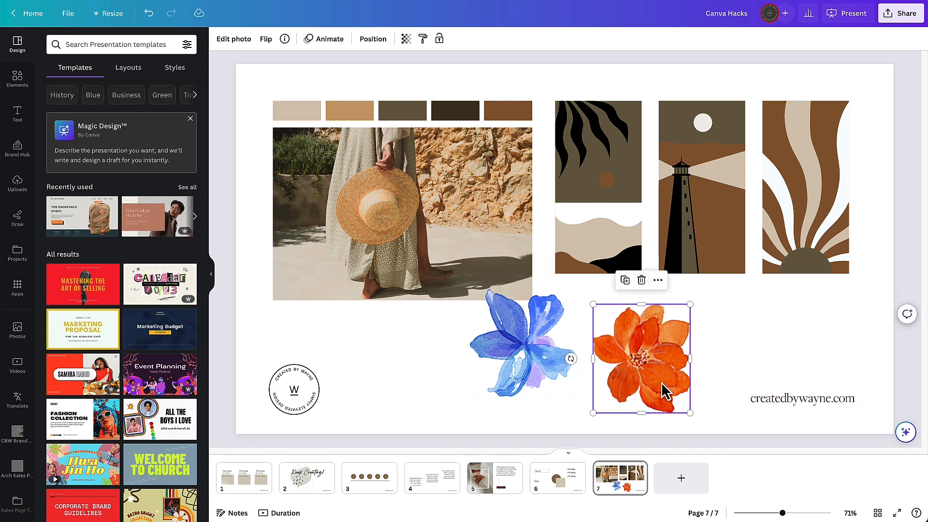
- Open the Duotone effect for the orange flower and browse its preset colour options
left_click(236, 41)
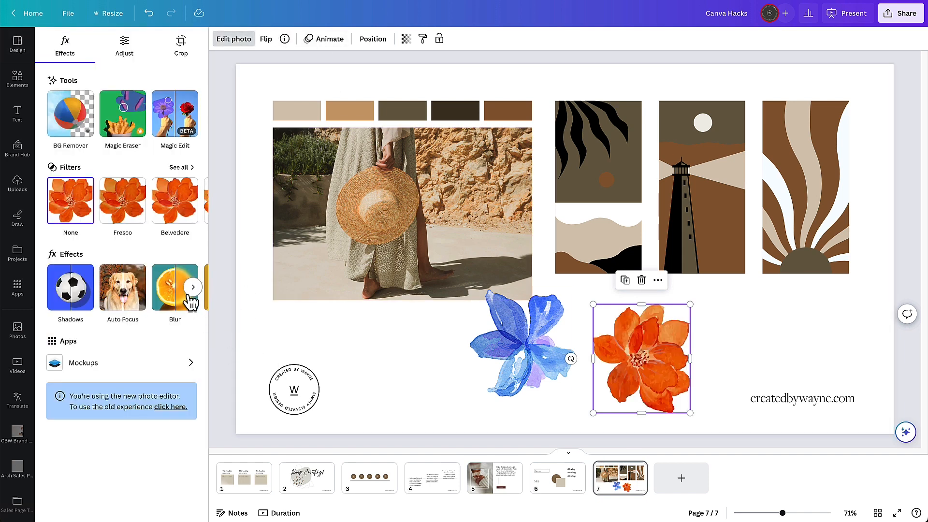
left_click(194, 290)
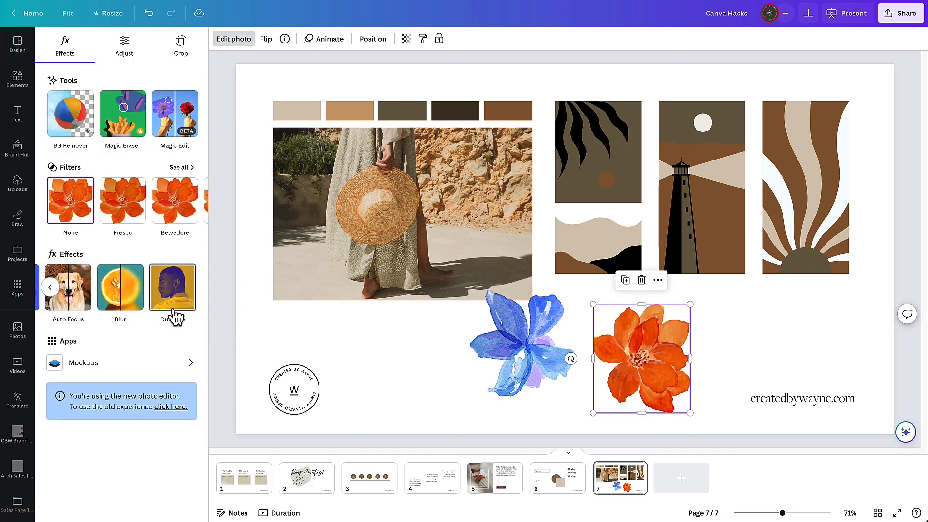
left_click(169, 296)
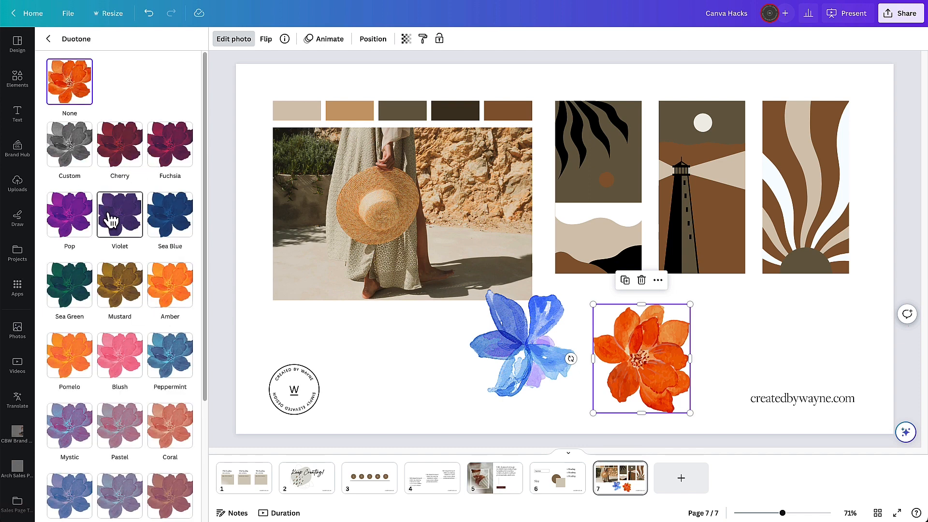
scroll(116, 213, "down", 3)
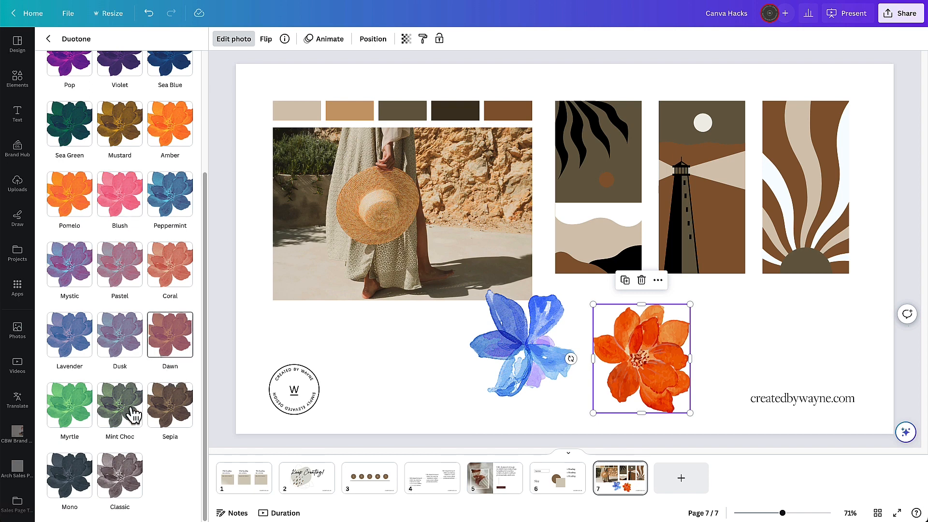